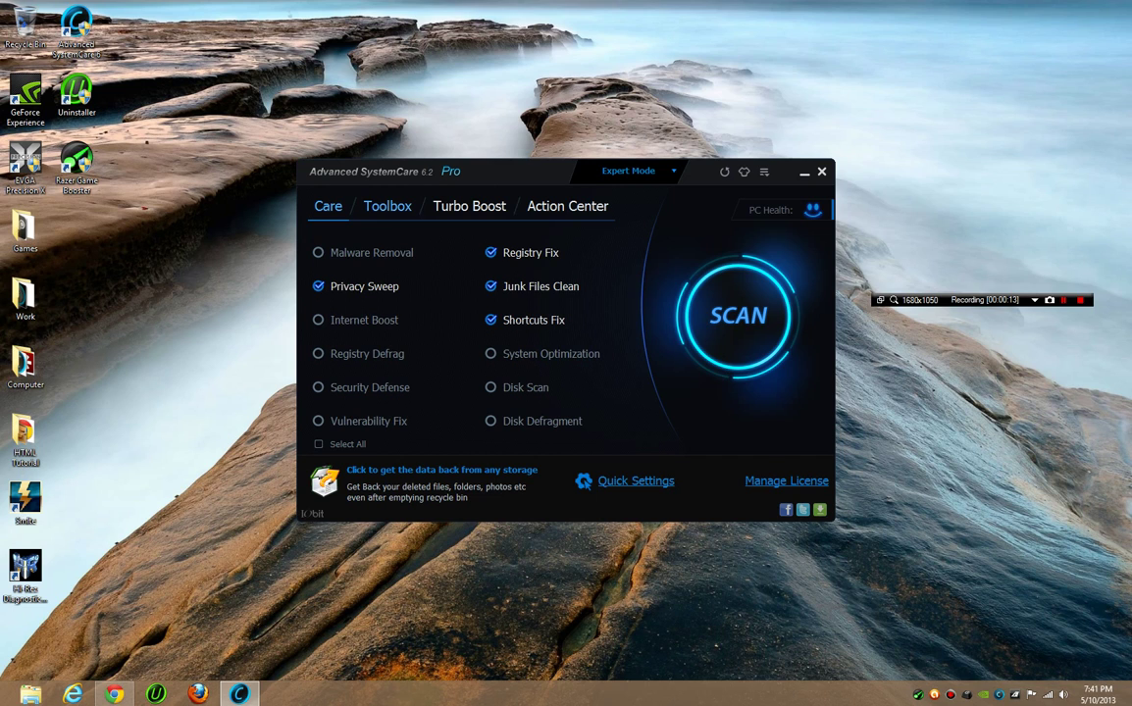
- Deselect Privacy Sweep, Shortcuts Fix and Junk Files Clean, and run a care scan and repair for Registry Fix only
{"action": "left_click", "coordinate": [388, 207]}
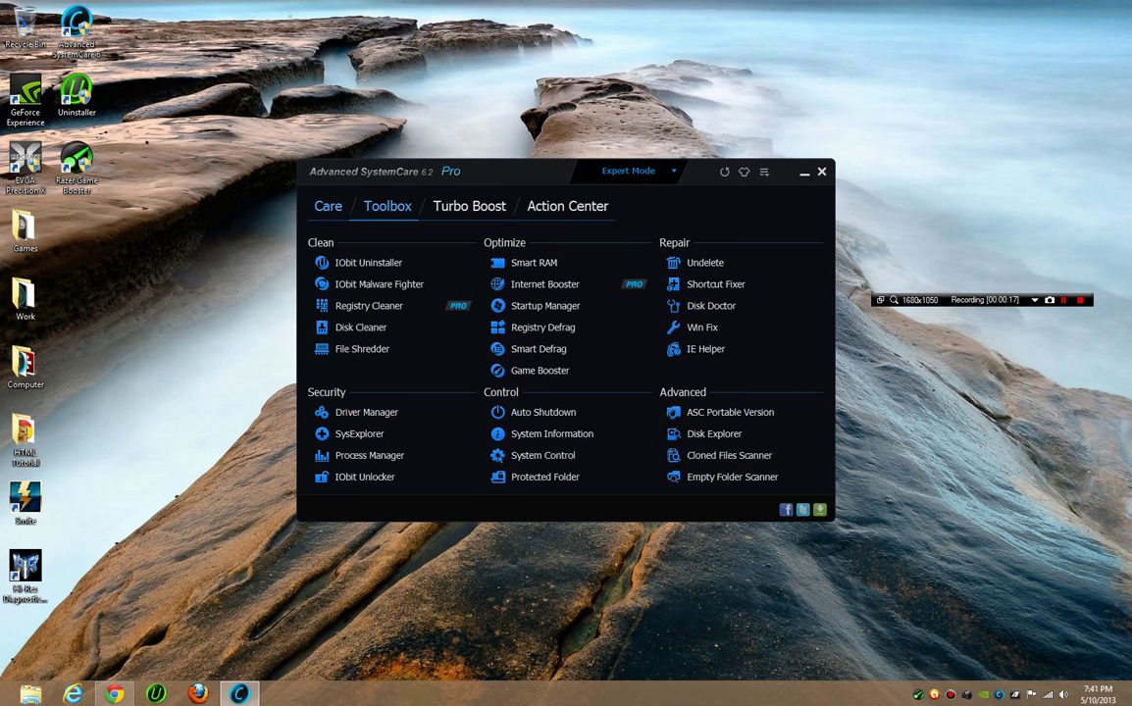
{"action": "left_click", "coordinate": [327, 206]}
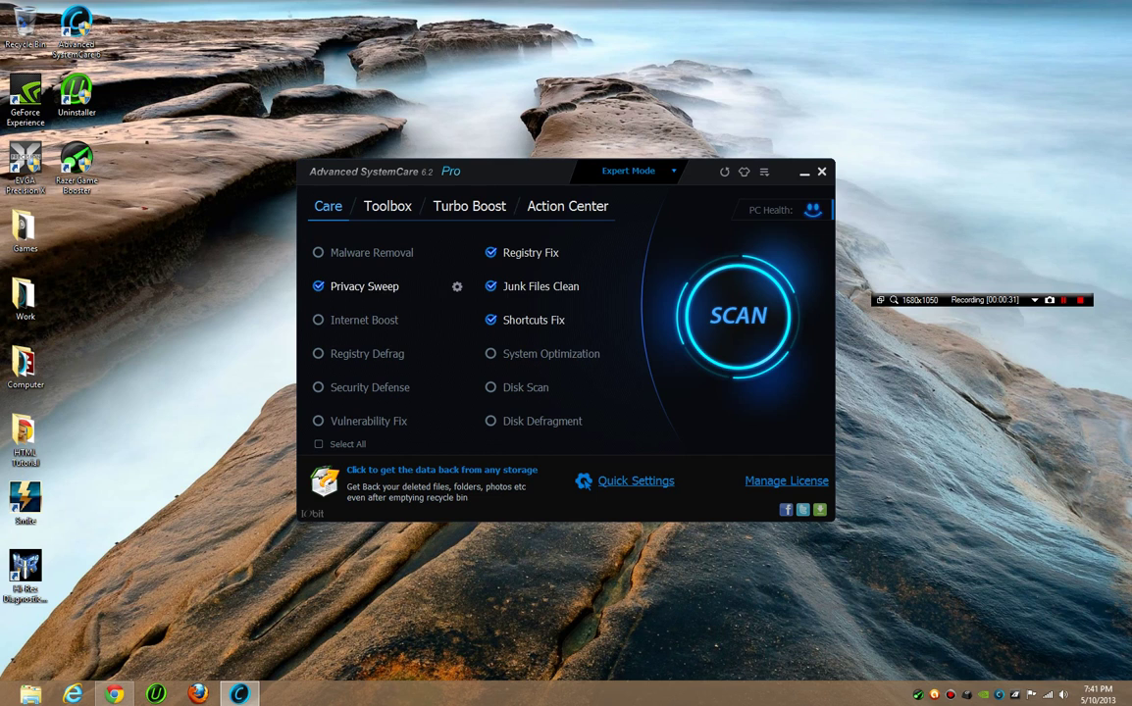
{"action": "left_click", "coordinate": [319, 286]}
{"action": "left_click", "coordinate": [491, 320]}
{"action": "left_click", "coordinate": [491, 286]}
{"action": "left_click", "coordinate": [737, 316]}
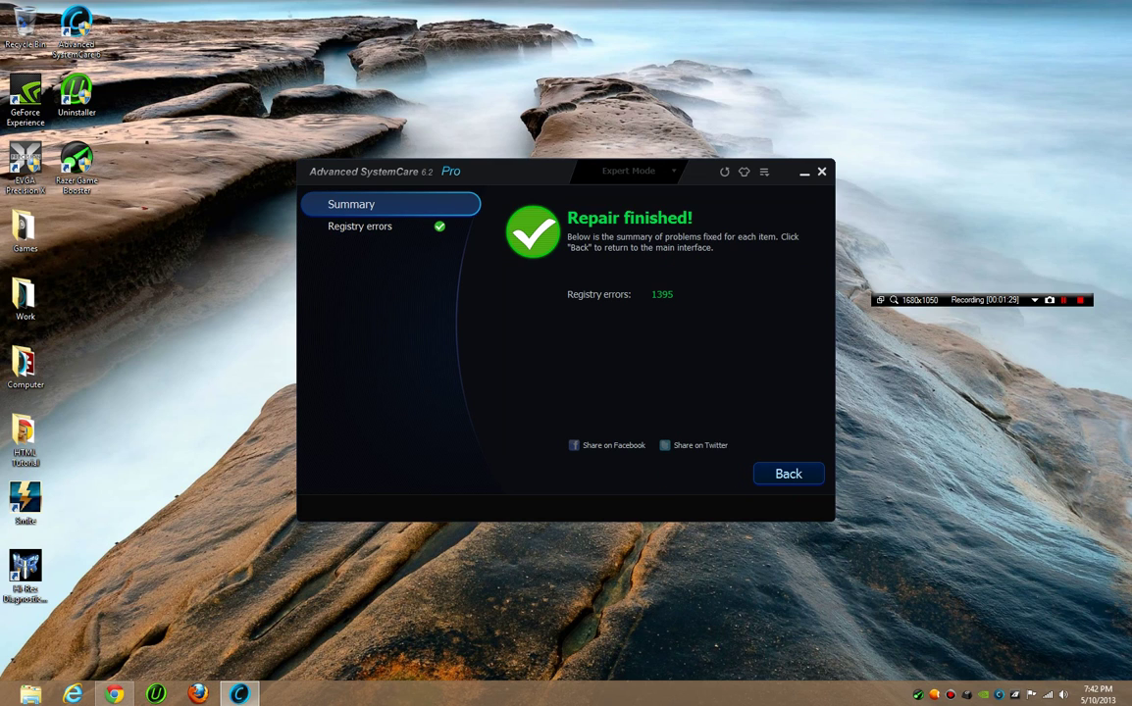
{"action": "left_click", "coordinate": [789, 474]}
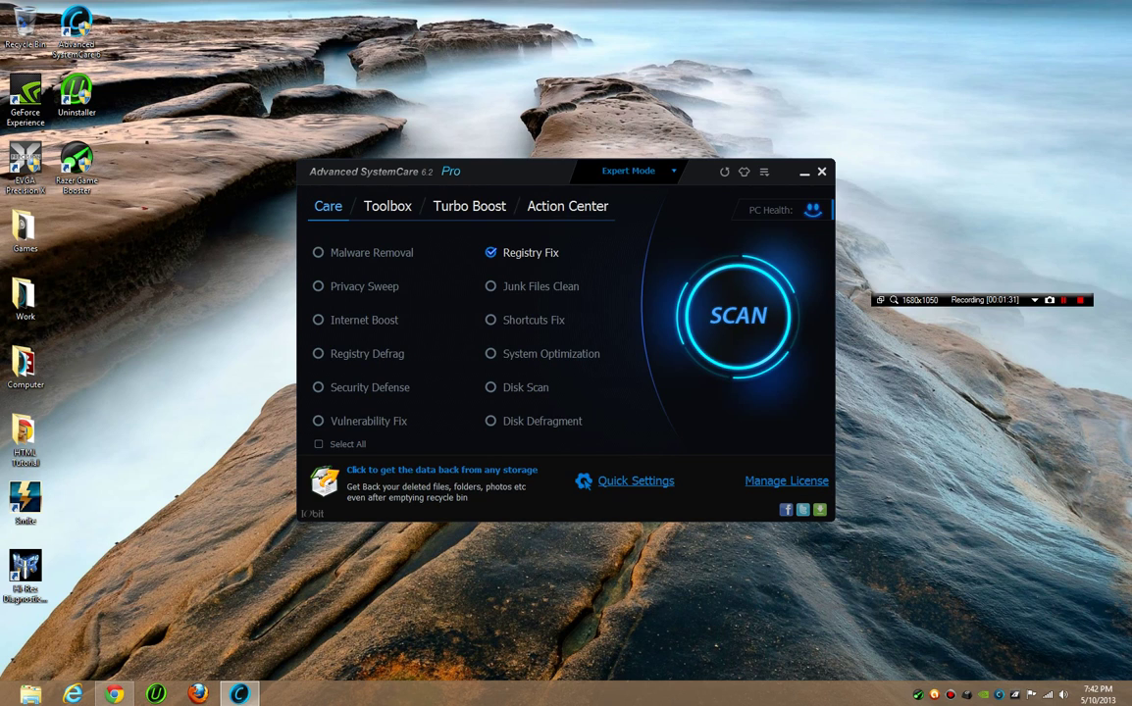
- Replace Registry Fix with Junk Files Clean as the only care item and run its scan and repair
{"action": "left_click", "coordinate": [387, 206]}
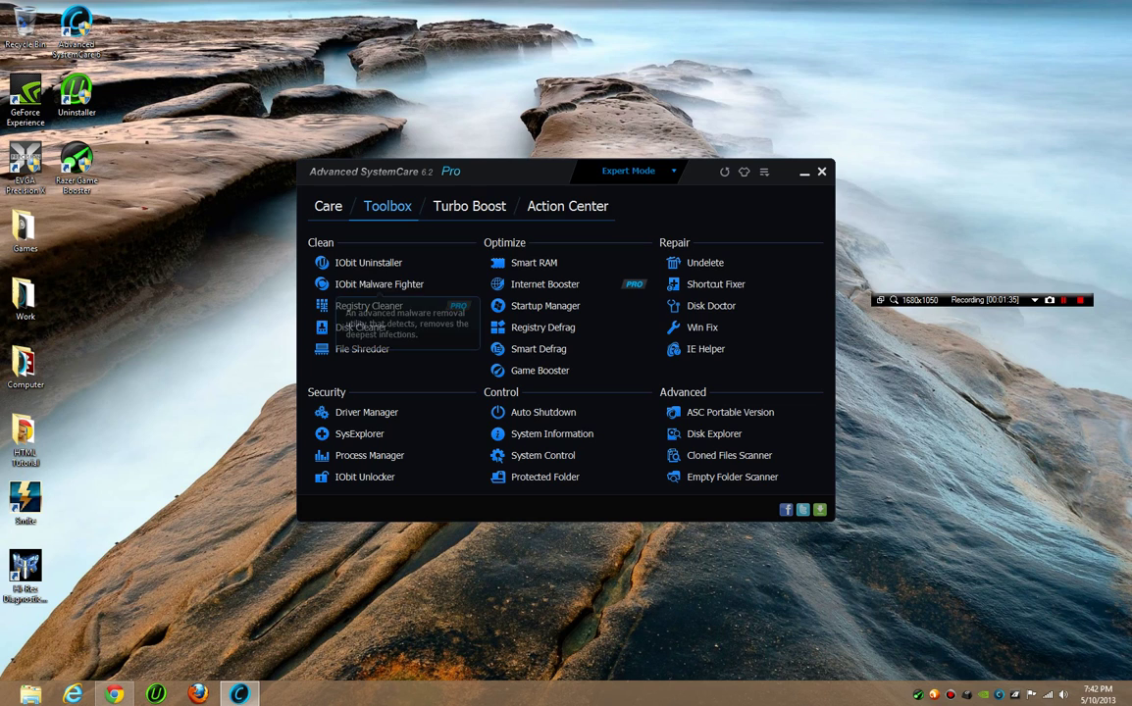
{"action": "left_click", "coordinate": [328, 206]}
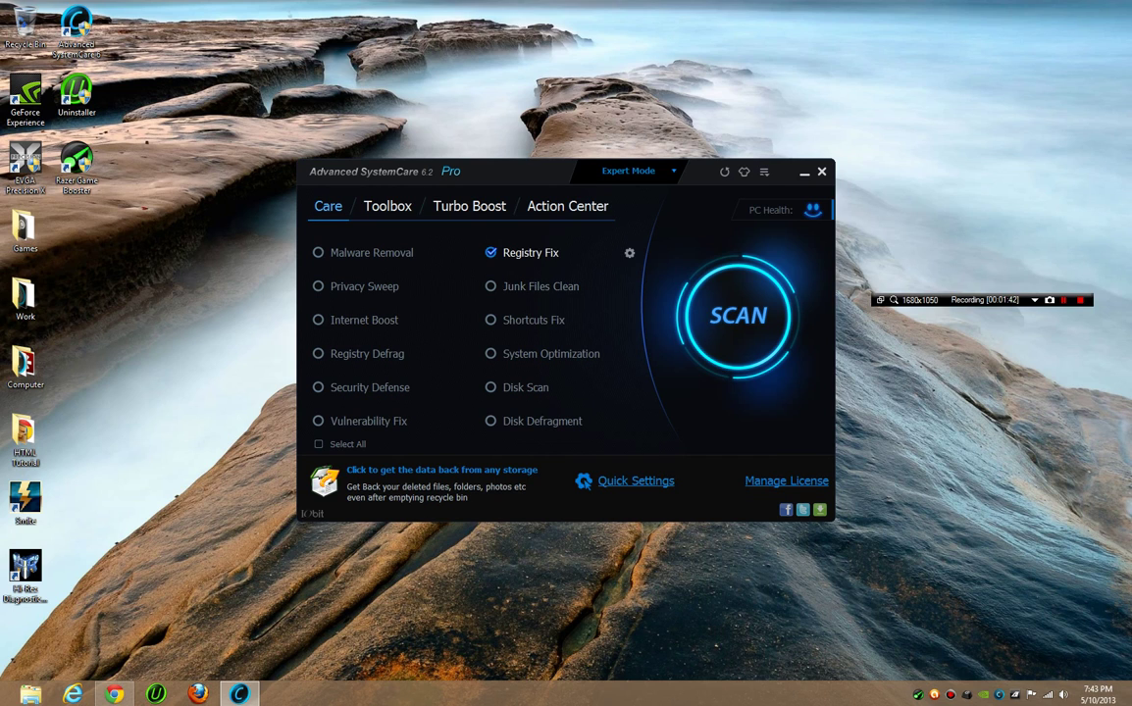
{"action": "left_click", "coordinate": [492, 254]}
{"action": "left_click", "coordinate": [491, 285]}
{"action": "left_click", "coordinate": [737, 315]}
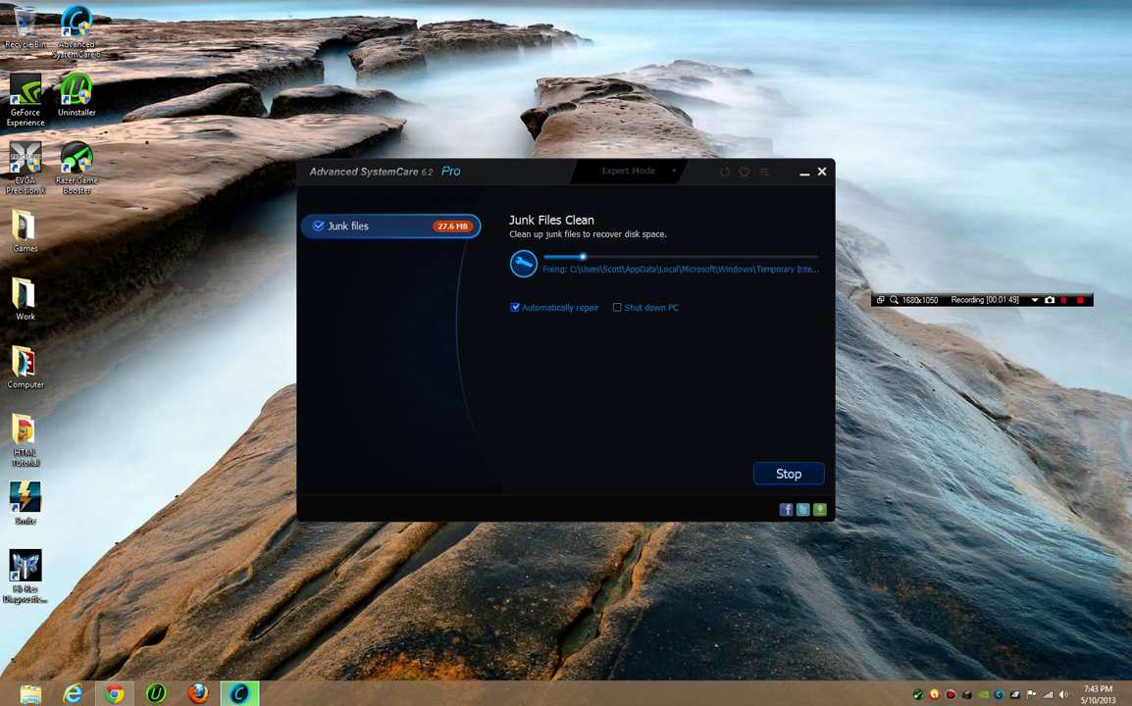
{"action": "left_click", "coordinate": [788, 474]}
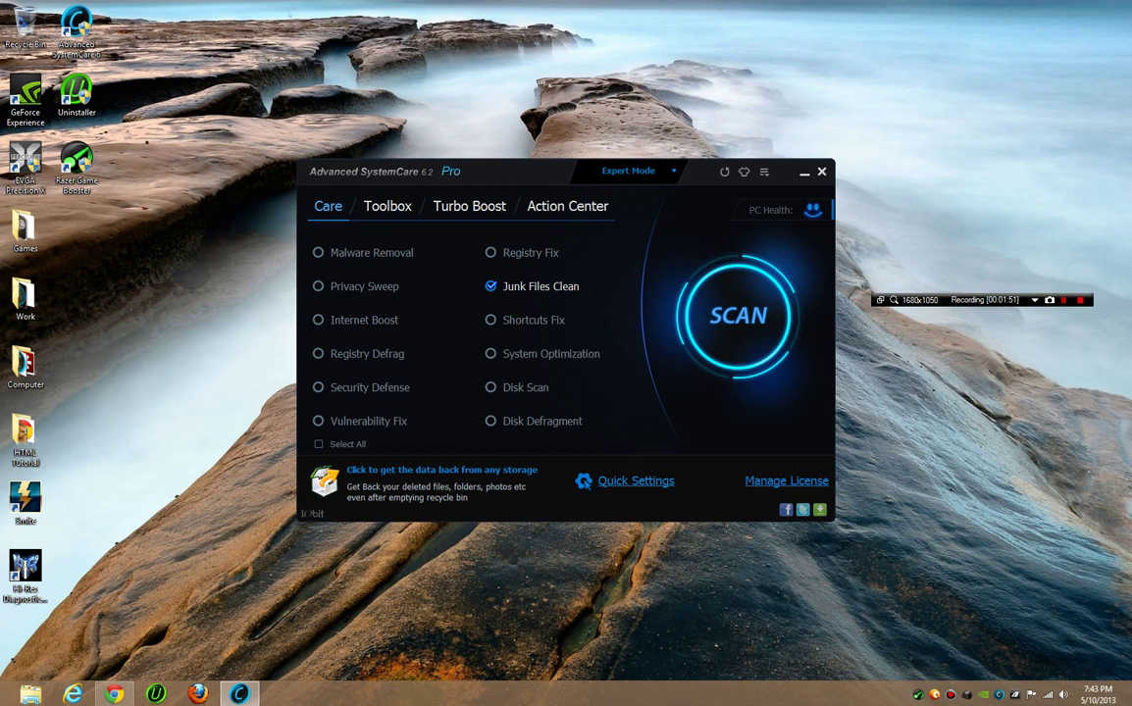
- Run a care scan with System Optimization as the only selected item and return to the care list
{"action": "left_click", "coordinate": [530, 286]}
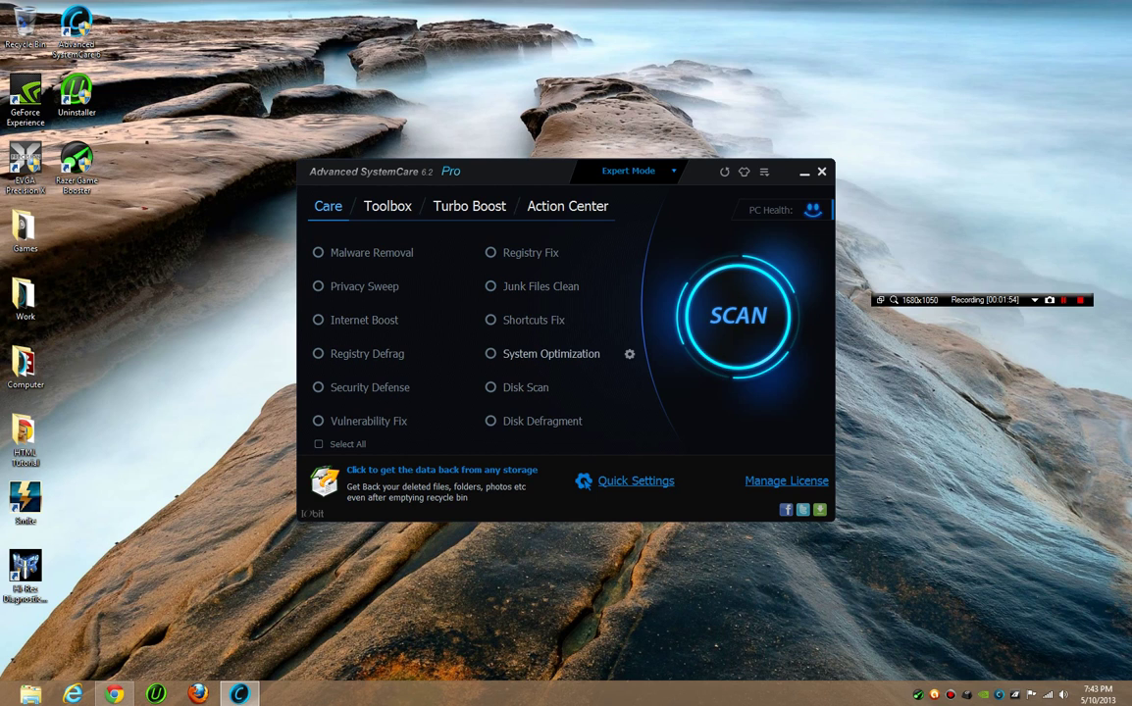
{"action": "left_click", "coordinate": [544, 354]}
{"action": "left_click", "coordinate": [738, 316]}
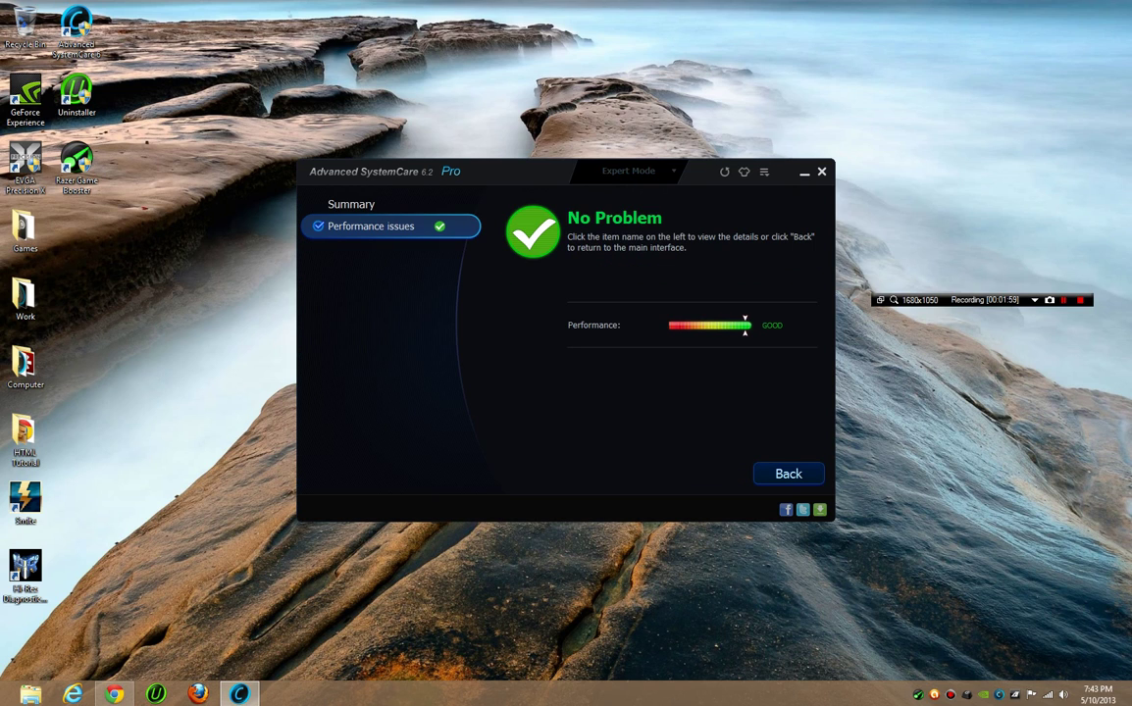
{"action": "left_click", "coordinate": [789, 473]}
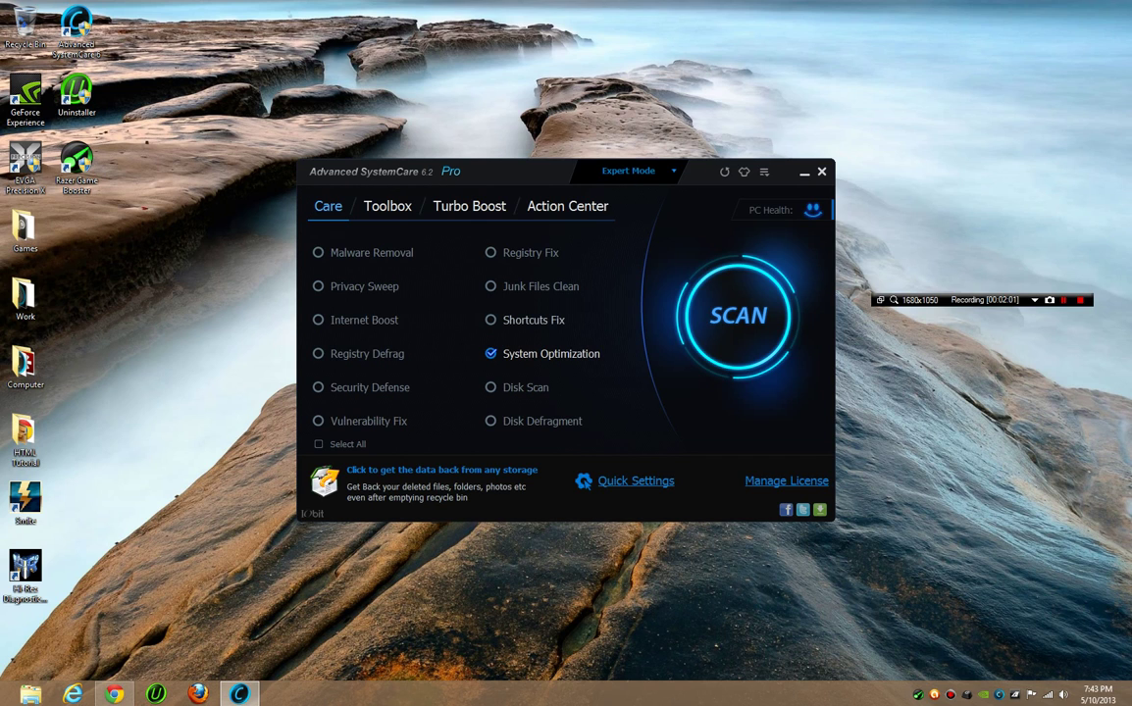
- Scan with only Internet Boost selected instead of System Optimization, and return to the care list
{"action": "left_click", "coordinate": [317, 320]}
{"action": "left_click", "coordinate": [491, 353]}
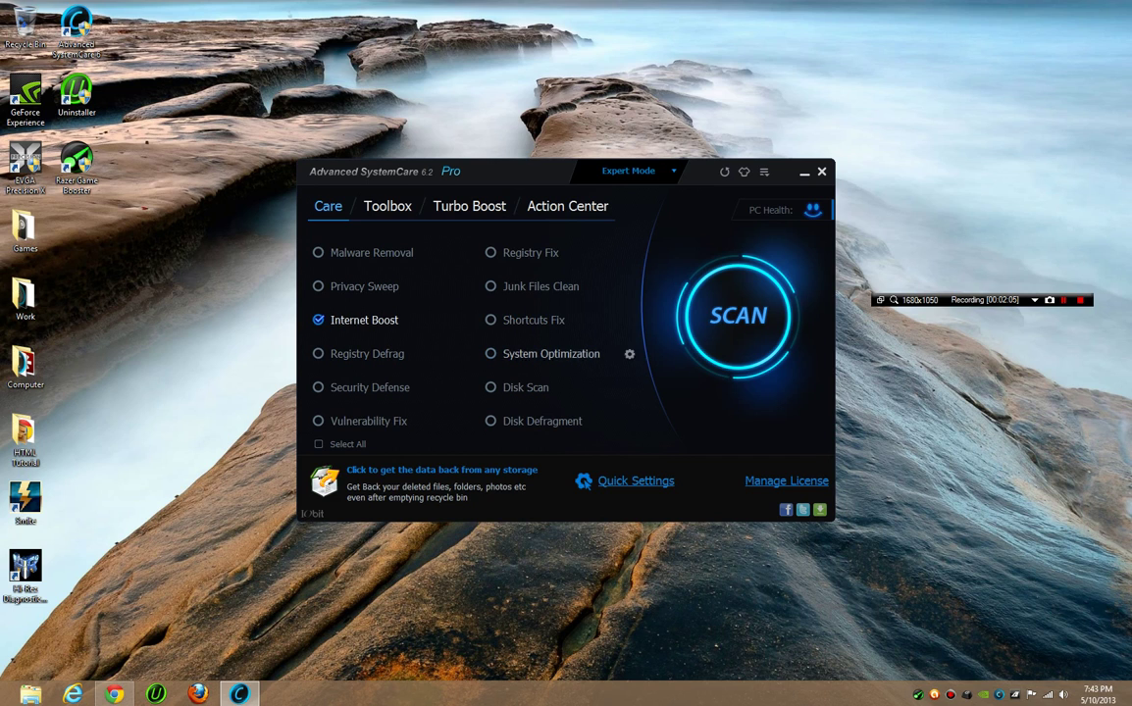
{"action": "left_click", "coordinate": [738, 316]}
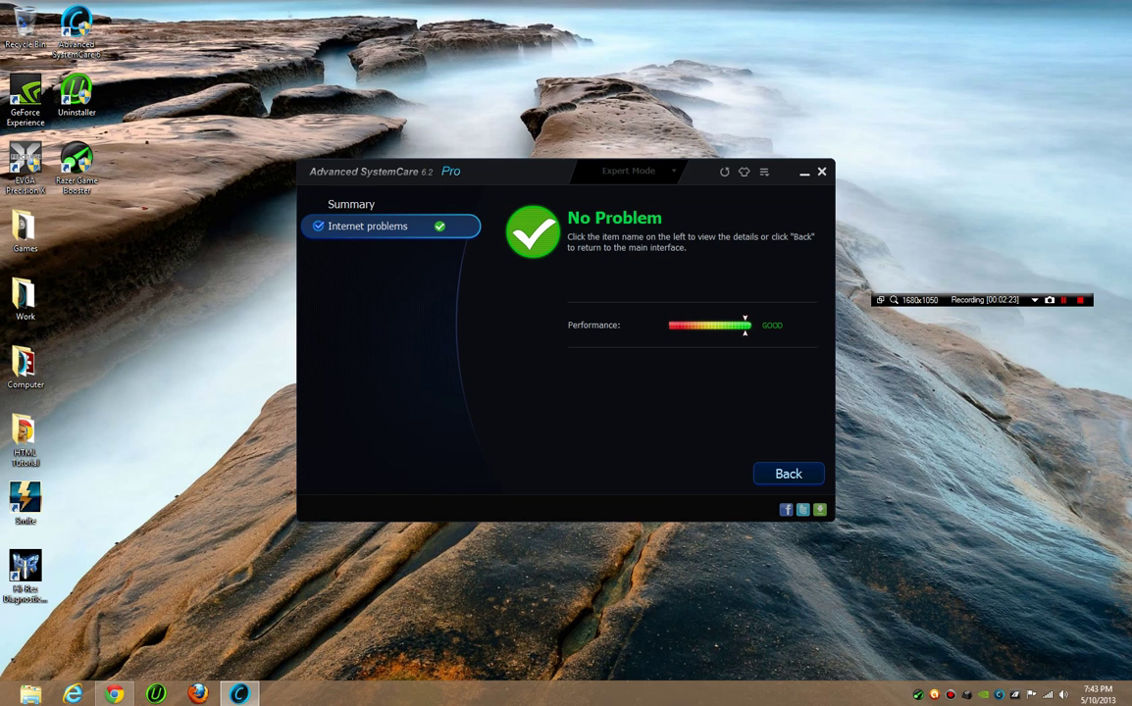
{"action": "left_click", "coordinate": [788, 473]}
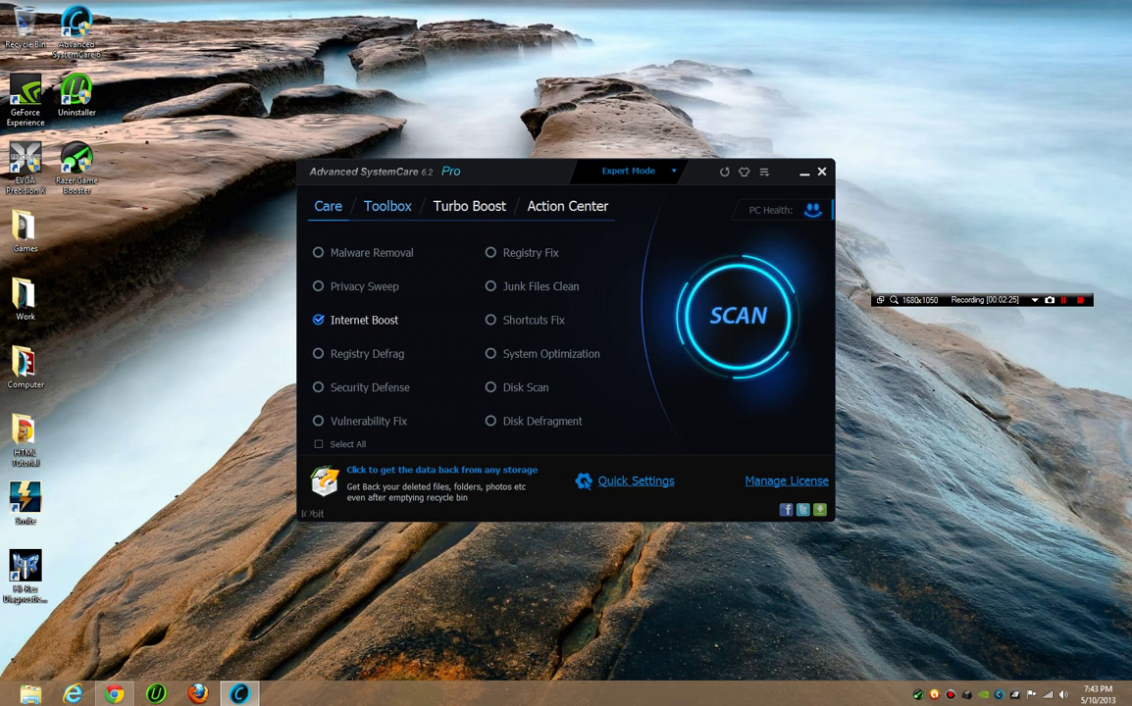
- Open Internet Booster from the toolbox, dismiss the shortcut tips, and optimize Firefox with the checked network settings
{"action": "left_click", "coordinate": [387, 206]}
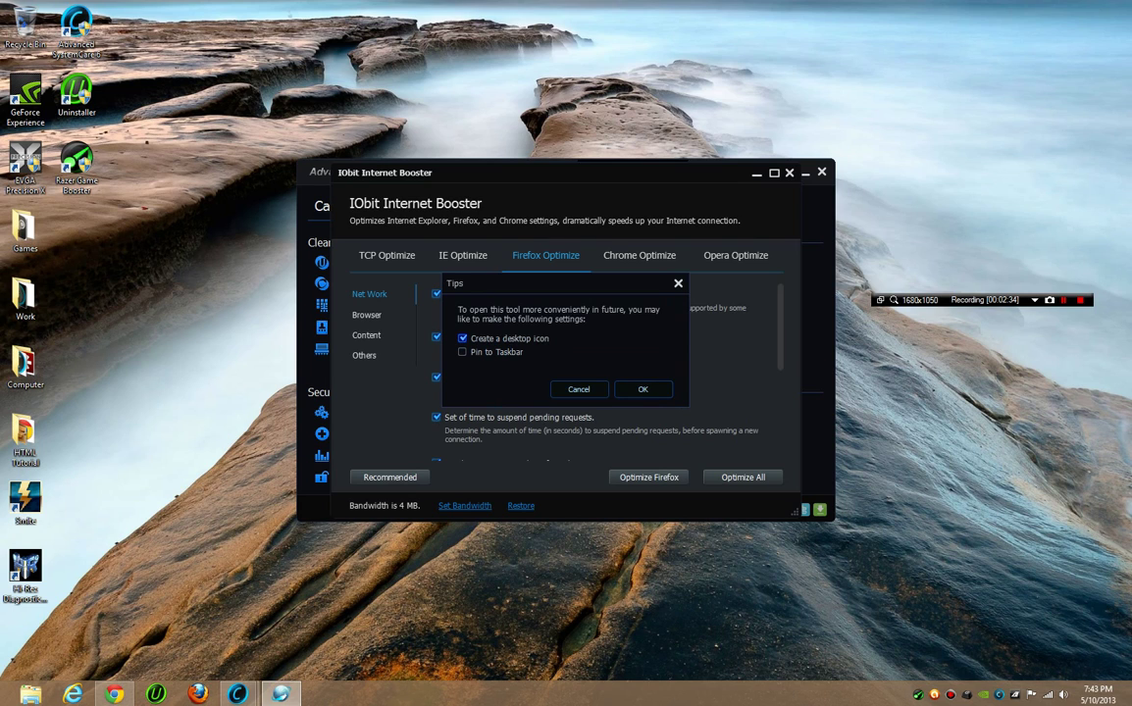
{"action": "left_click", "coordinate": [678, 283]}
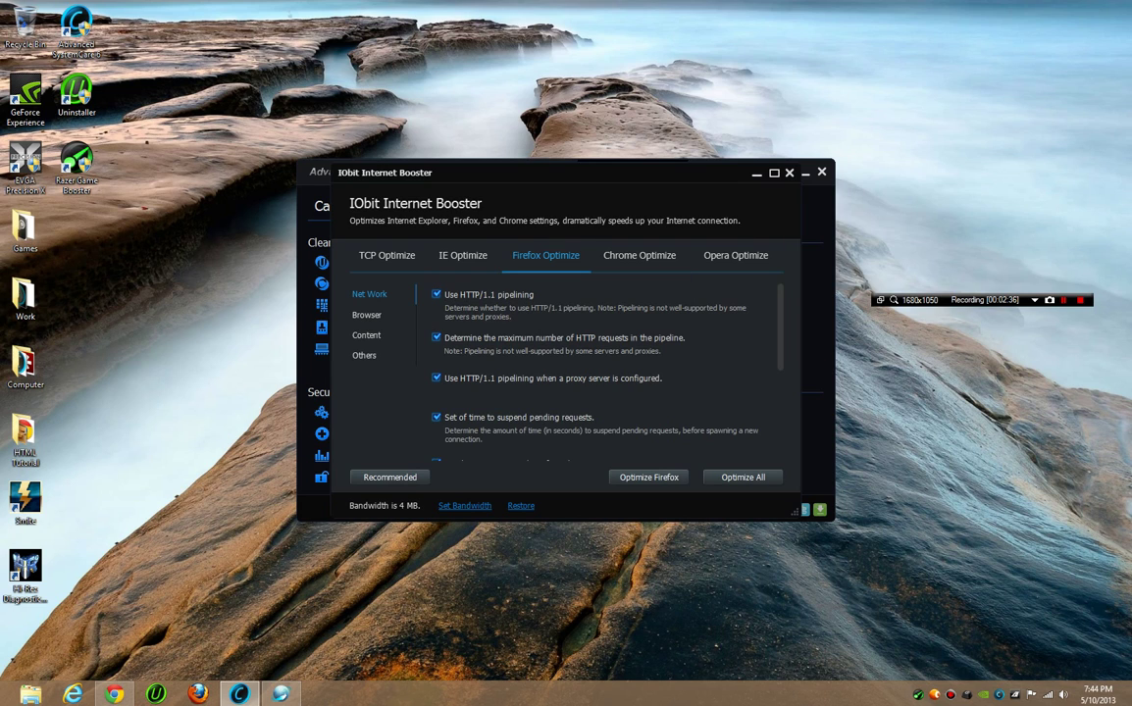
{"action": "left_click", "coordinate": [639, 256]}
{"action": "left_click", "coordinate": [545, 256]}
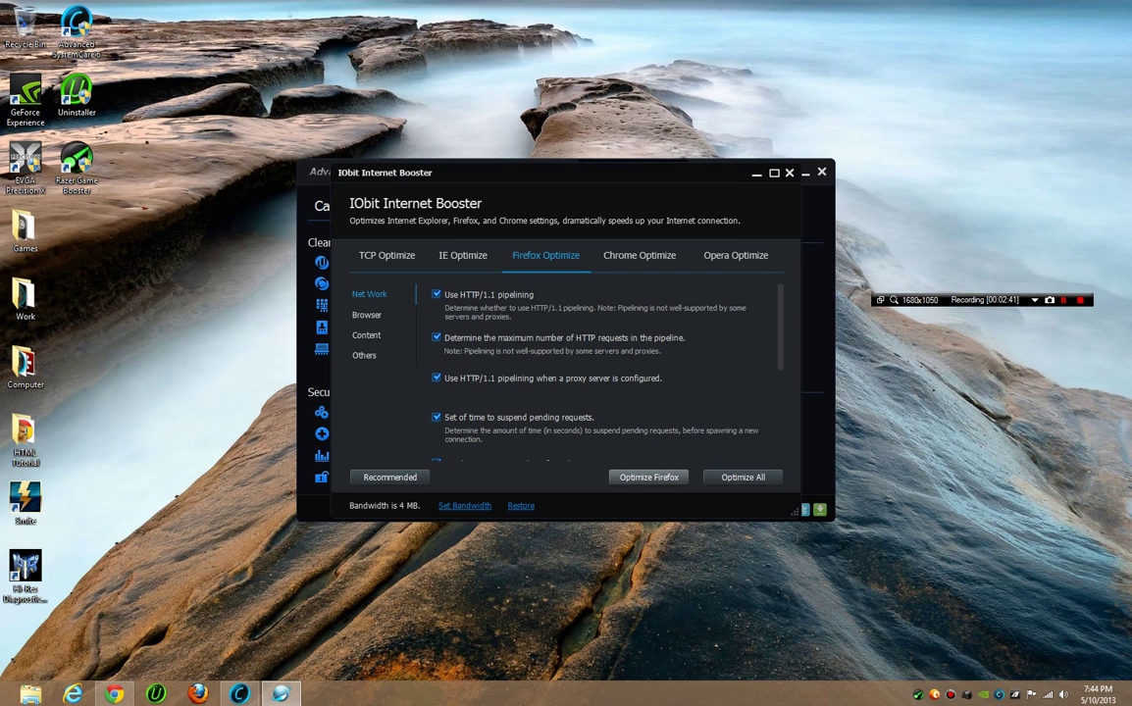
{"action": "scroll", "coordinate": [603, 373], "scroll_direction": "down", "scroll_amount": 5}
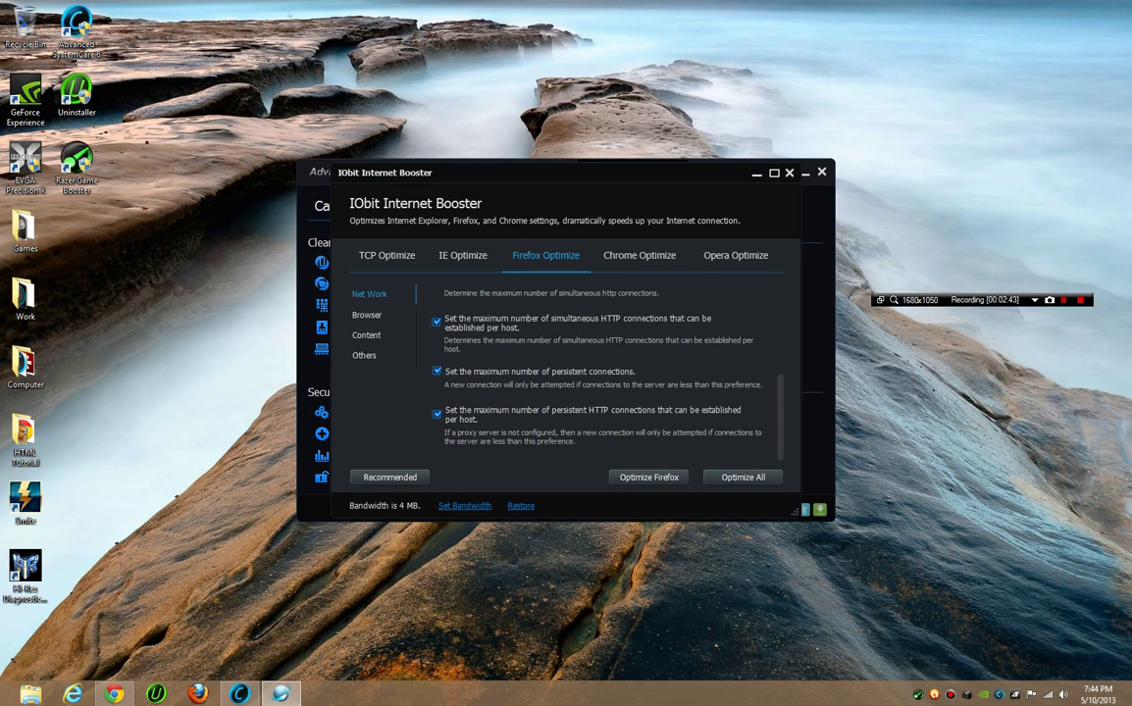
{"action": "left_click", "coordinate": [649, 477]}
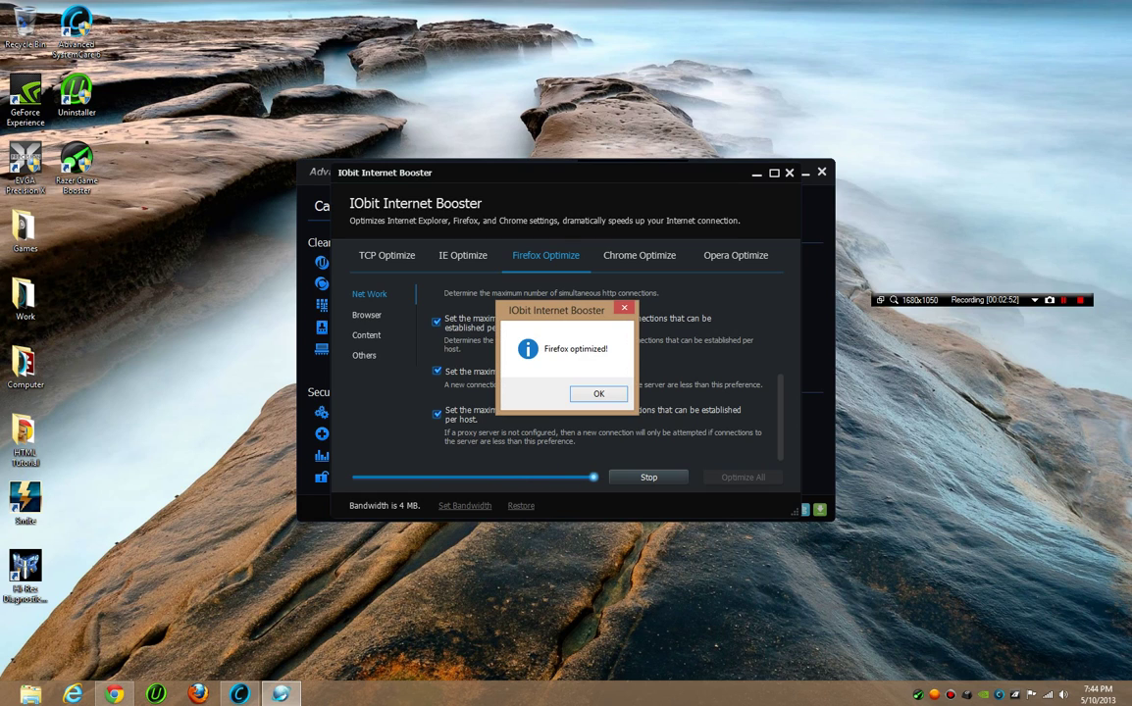
{"action": "key", "text": "Return"}
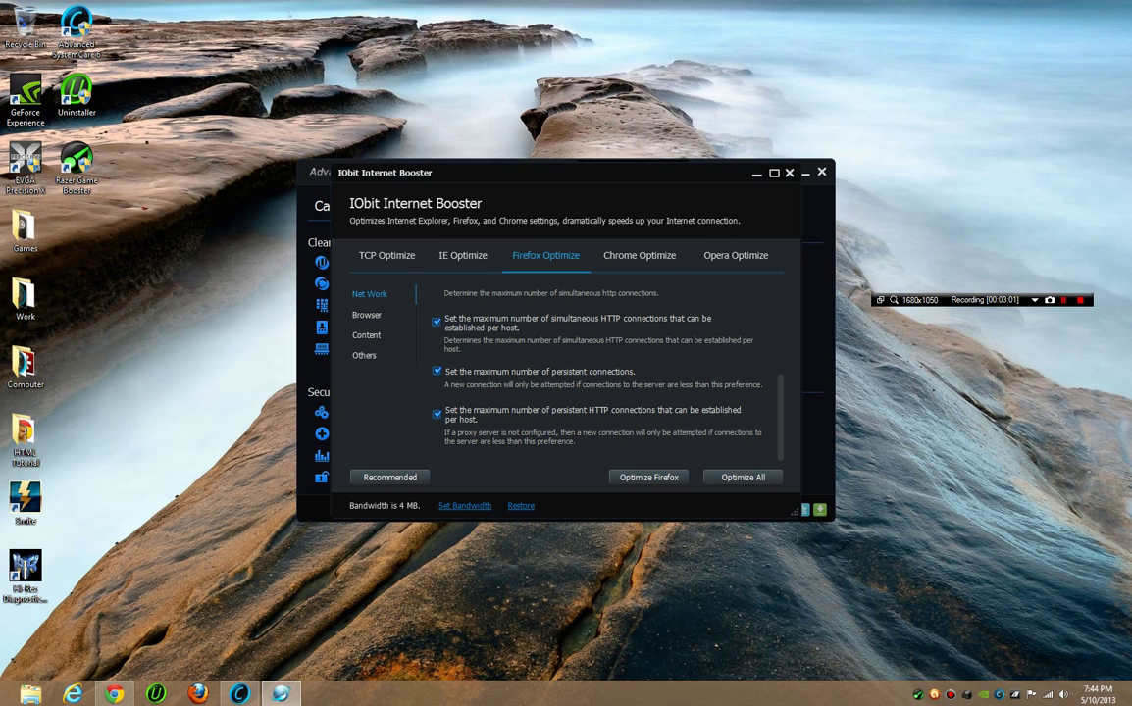
- Switch to Firefox, search for "google" to test the browser, and close it
{"action": "left_click", "coordinate": [198, 693]}
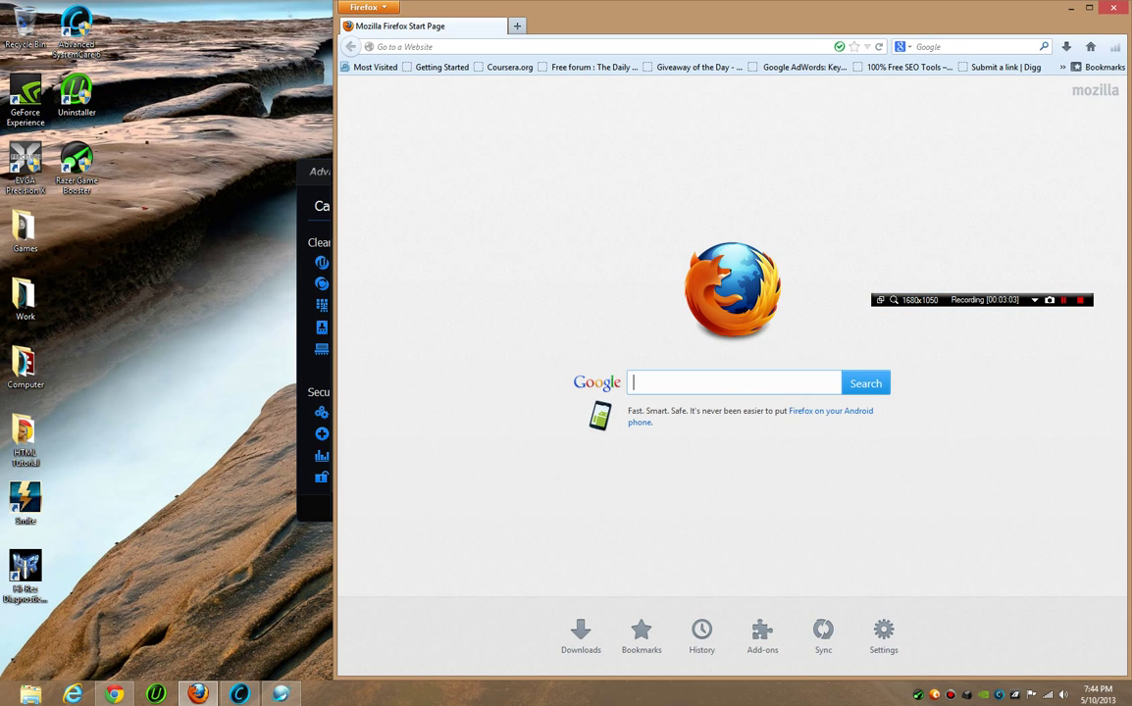
{"action": "type", "text": "google"}
{"action": "key", "text": "Return"}
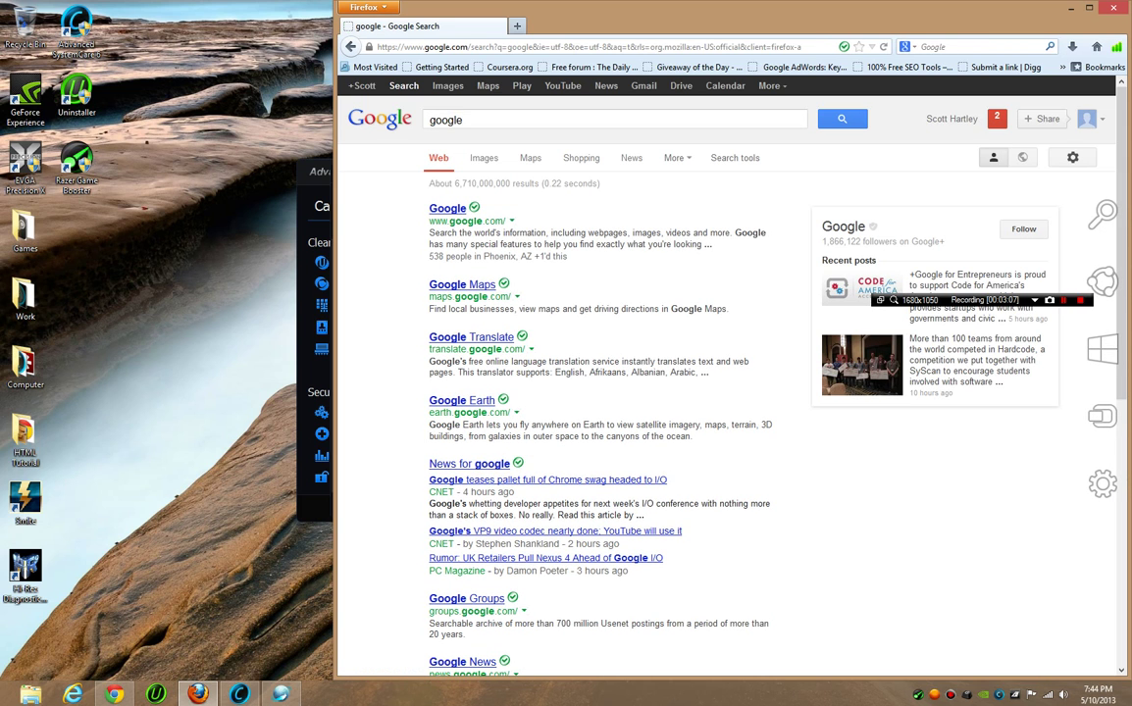
{"action": "left_click", "coordinate": [1113, 8]}
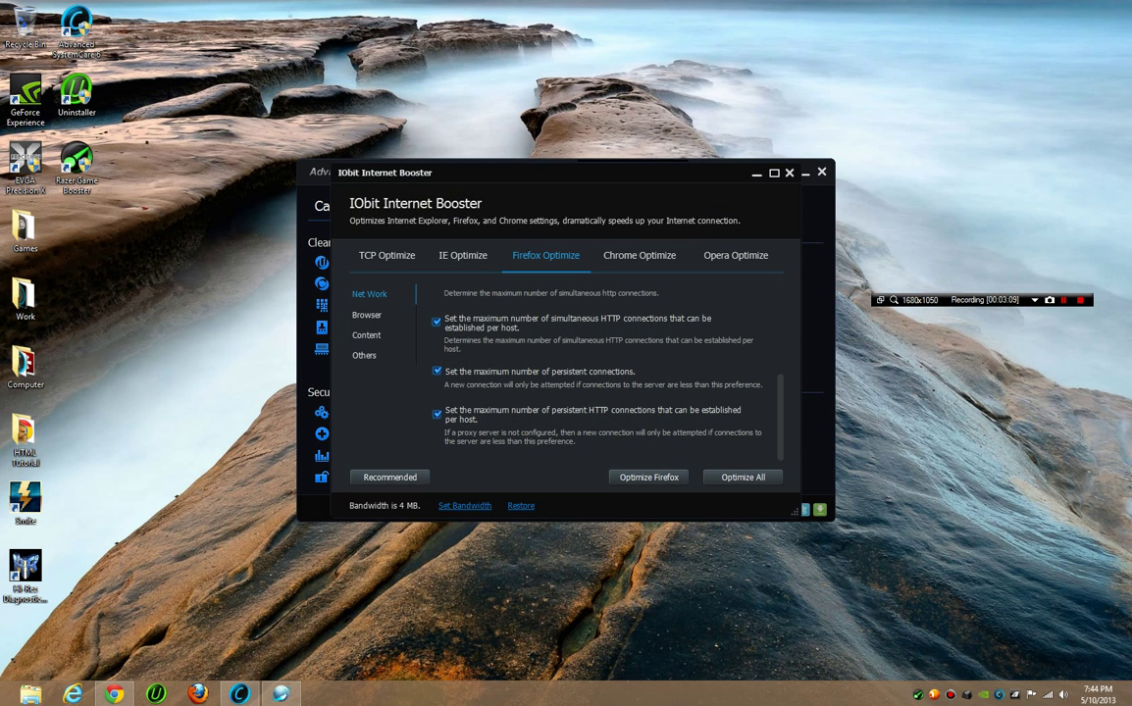
- Set the Chrome optimization options to the recommended selection and review the start parameters
{"action": "left_click", "coordinate": [639, 256]}
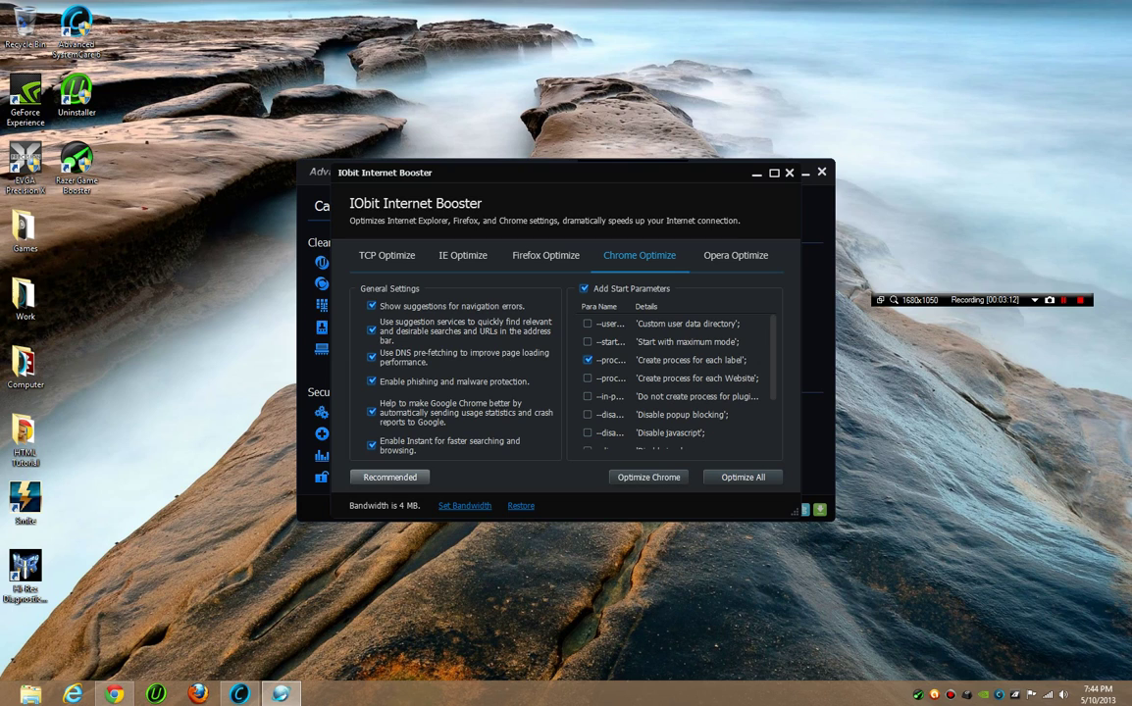
{"action": "left_click", "coordinate": [391, 477]}
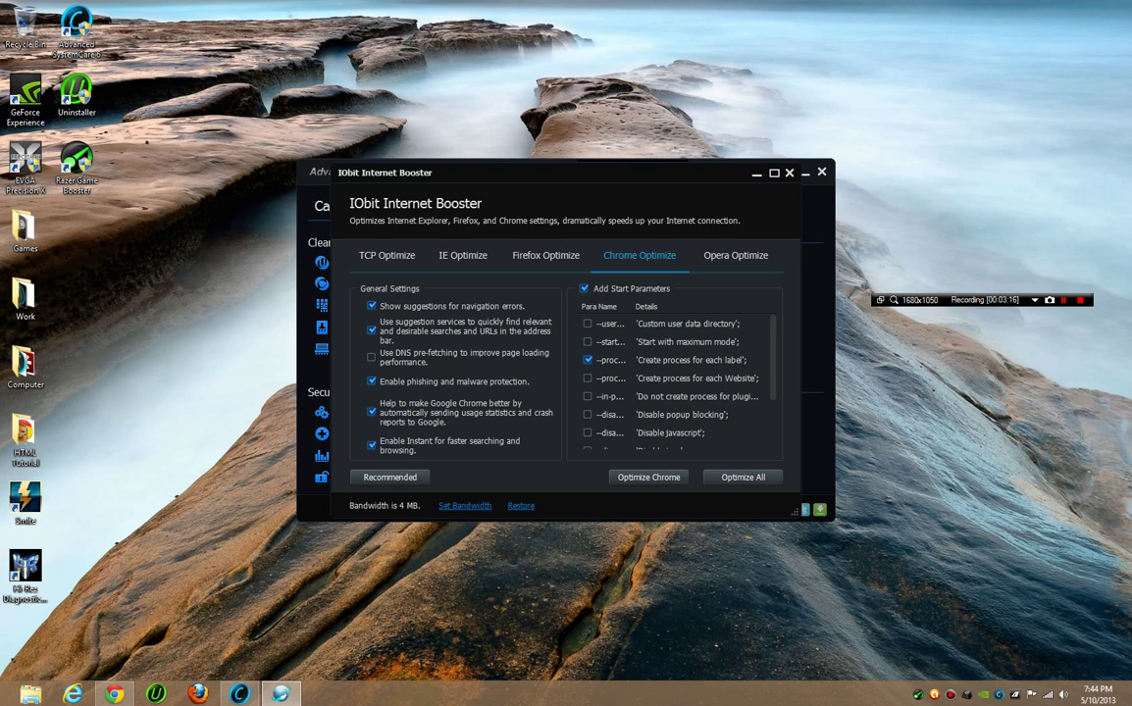
{"action": "scroll", "coordinate": [677, 378], "scroll_direction": "down", "scroll_amount": 3}
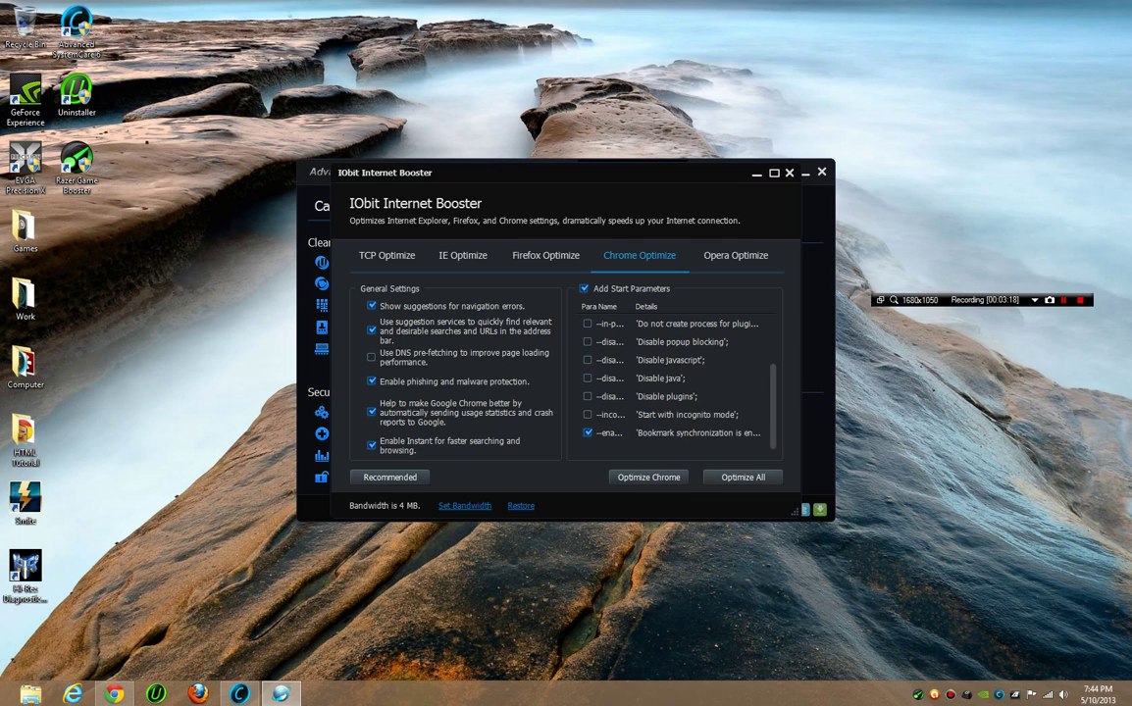
- Review the Opera, Firefox, IE and TCP optimization pages and close Internet Booster
{"action": "left_click", "coordinate": [735, 255]}
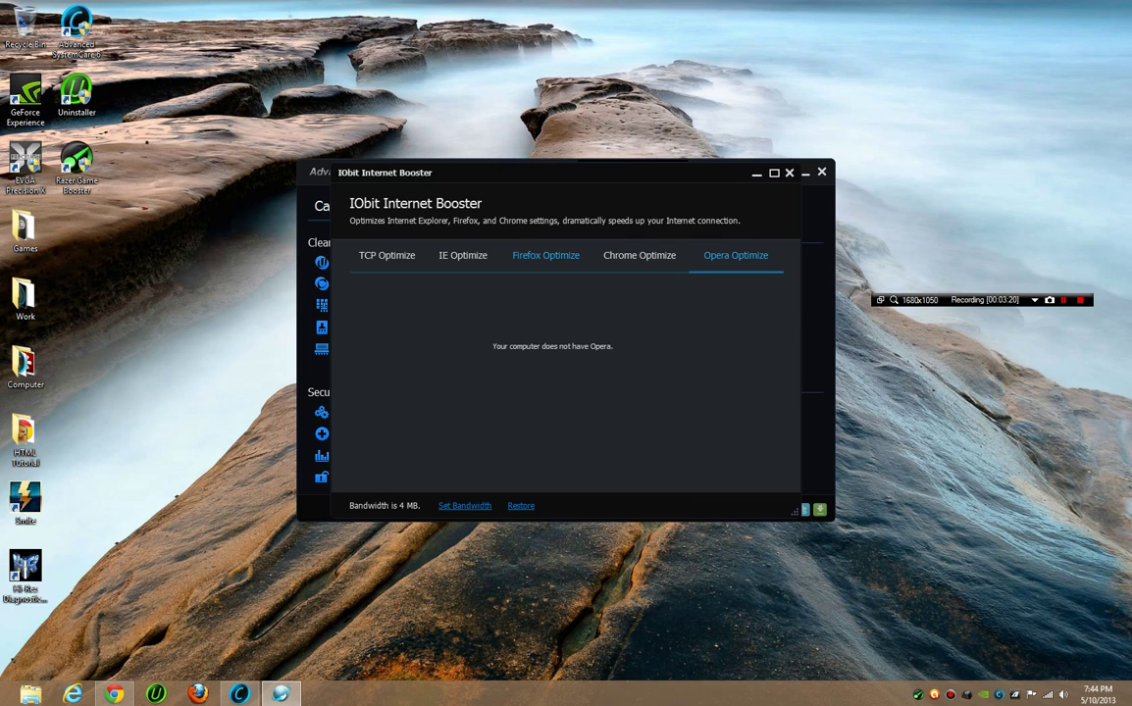
{"action": "left_click", "coordinate": [545, 255]}
{"action": "left_click", "coordinate": [462, 255]}
{"action": "left_click", "coordinate": [387, 255]}
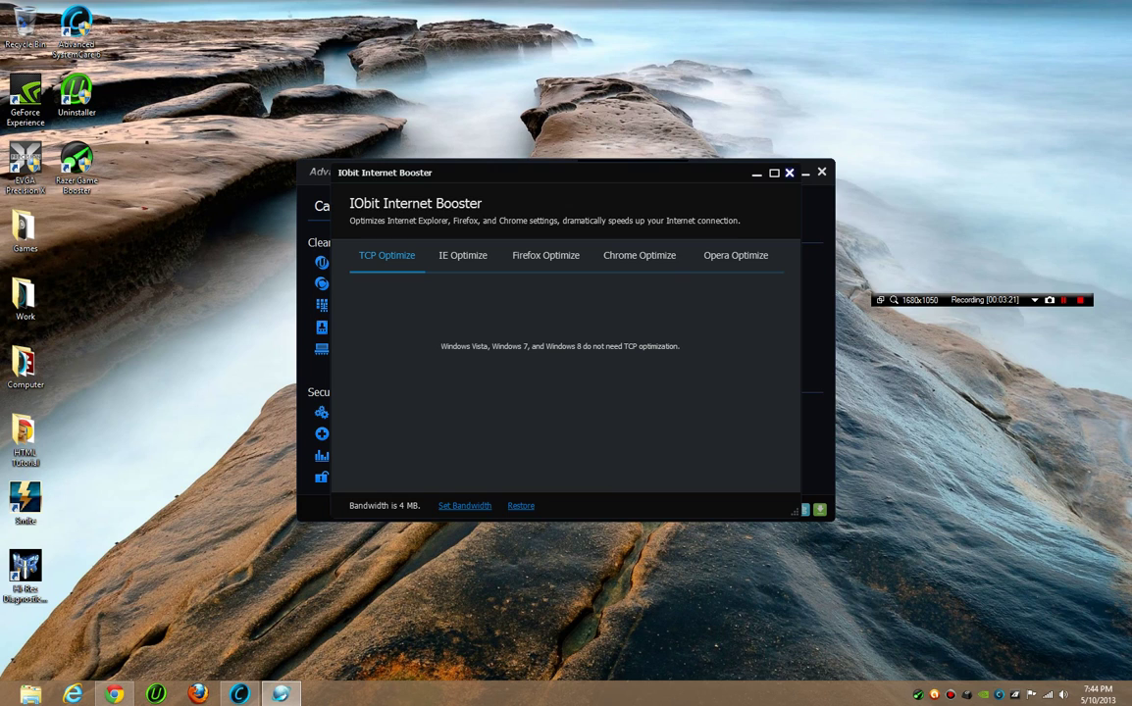
{"action": "left_click", "coordinate": [789, 172]}
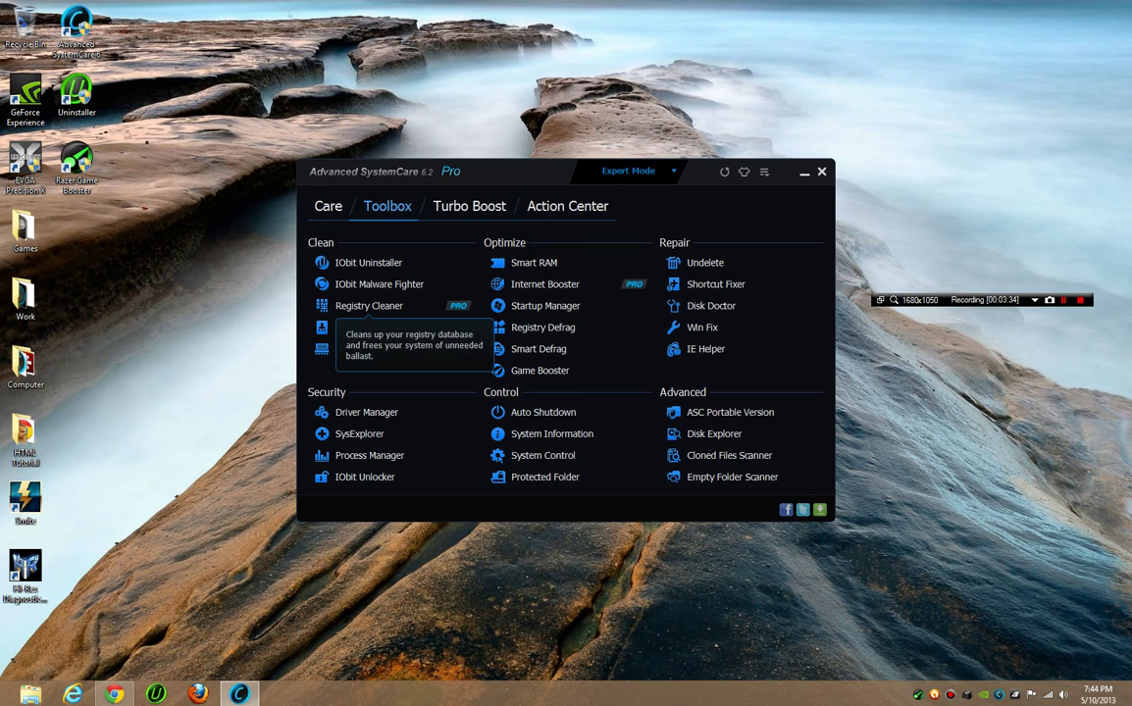
- Open IObit Registry Cleaner from the toolbox and start a scan with all listed areas selected
{"action": "left_click", "coordinate": [371, 305]}
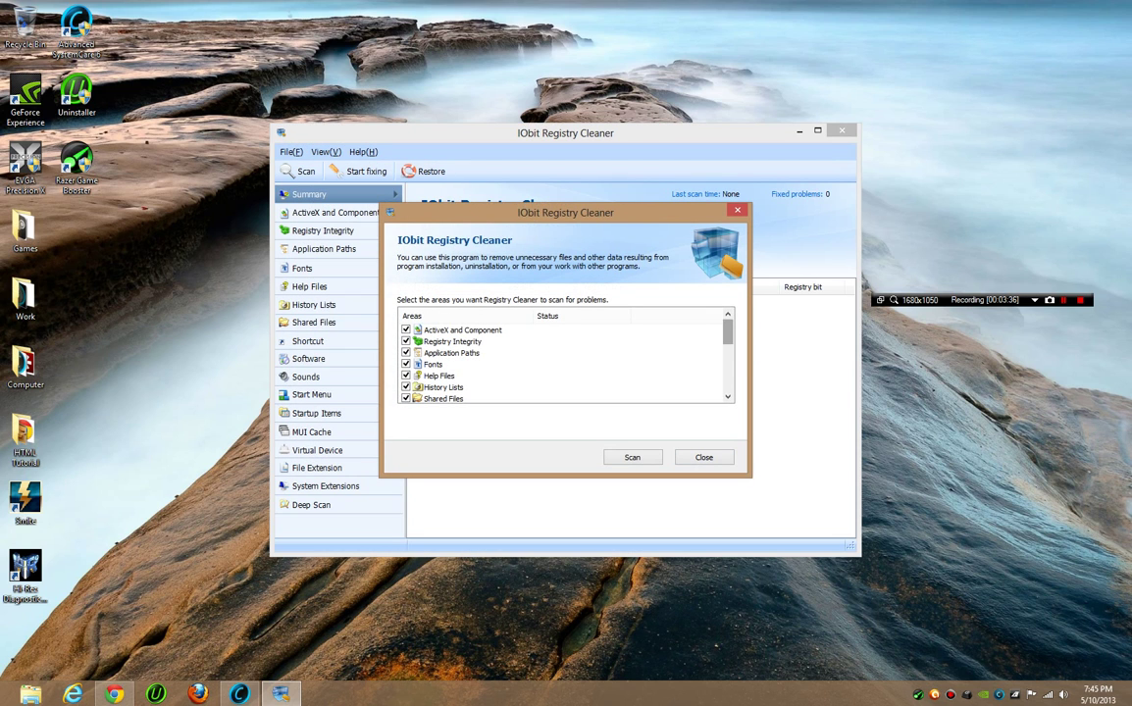
{"action": "scroll", "coordinate": [564, 358], "scroll_direction": "down", "scroll_amount": 3}
{"action": "scroll", "coordinate": [564, 358], "scroll_direction": "up", "scroll_amount": 4}
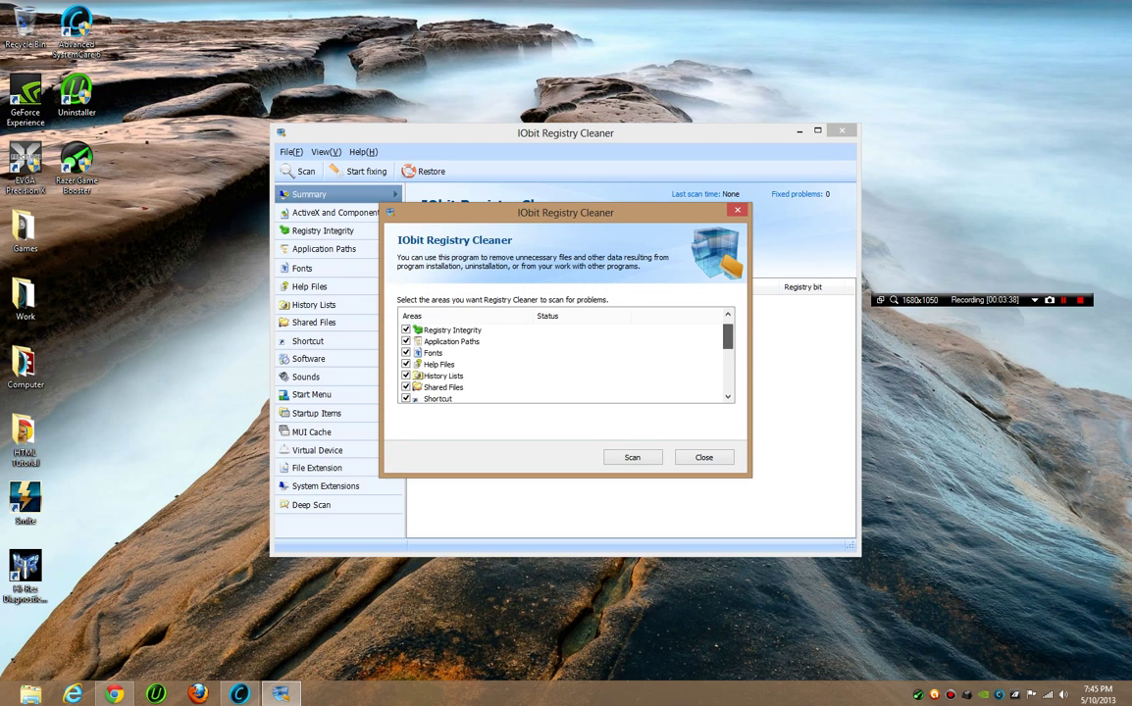
{"action": "scroll", "coordinate": [564, 358], "scroll_direction": "down", "scroll_amount": 4}
{"action": "scroll", "coordinate": [564, 361], "scroll_direction": "up", "scroll_amount": 4}
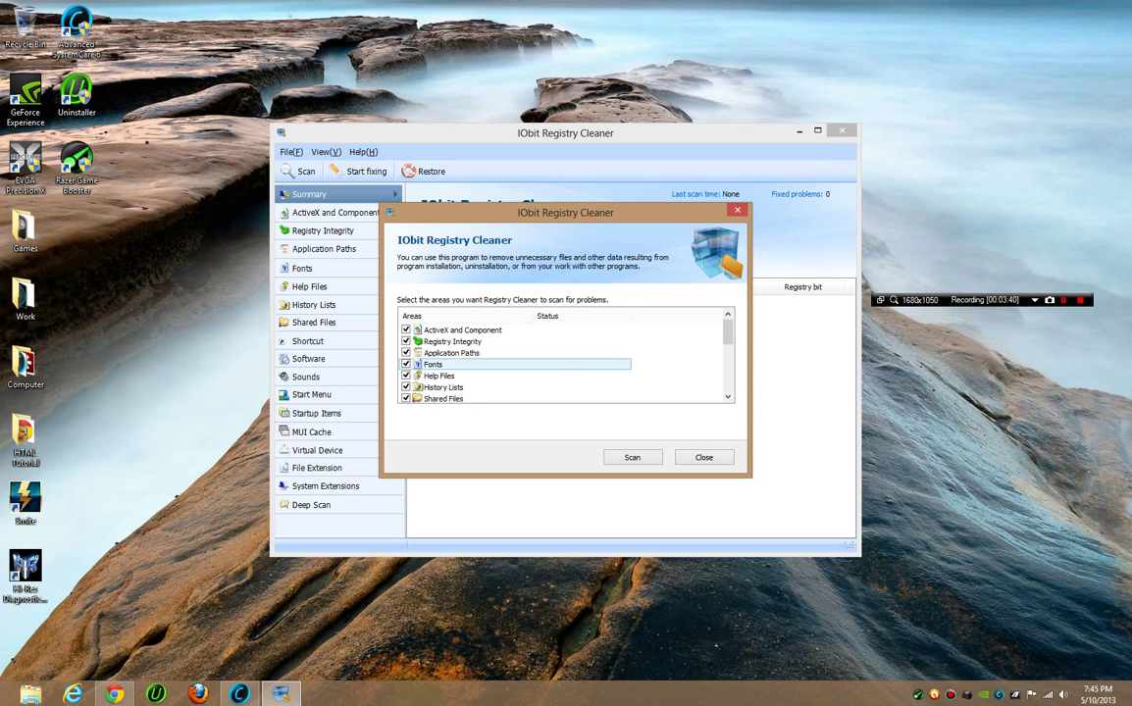
{"action": "left_click", "coordinate": [633, 457]}
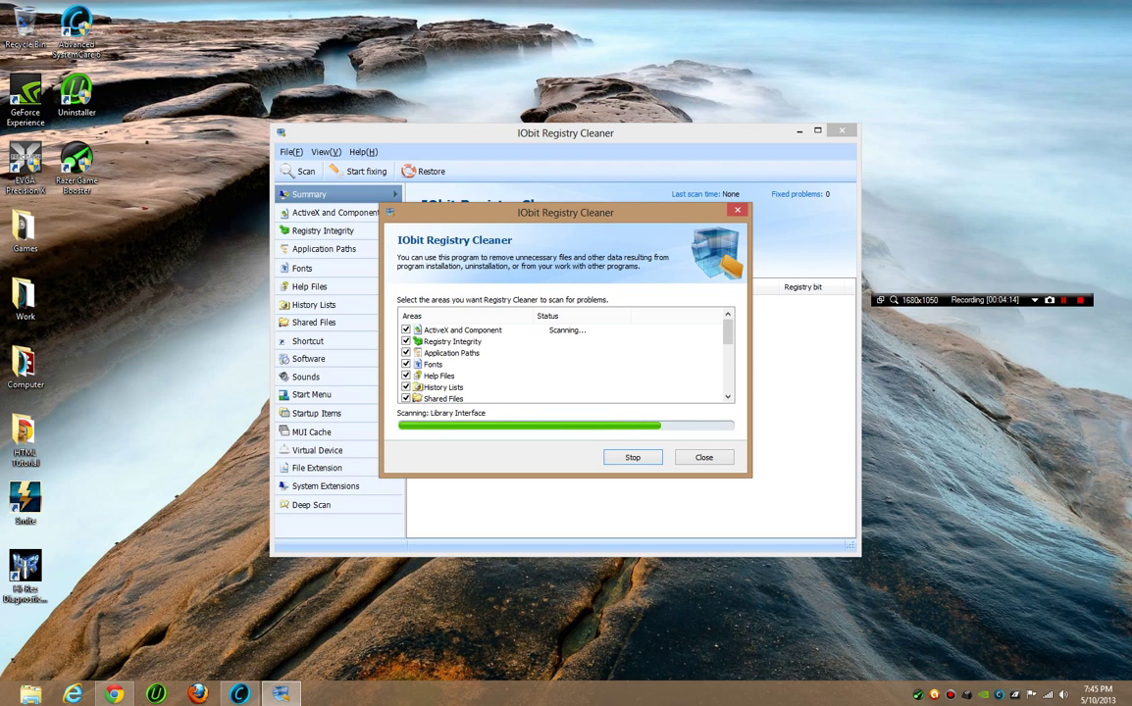
- Switch to Advanced SystemCare and change its interface from Expert Mode to Simplified Mode
{"action": "left_click", "coordinate": [239, 694]}
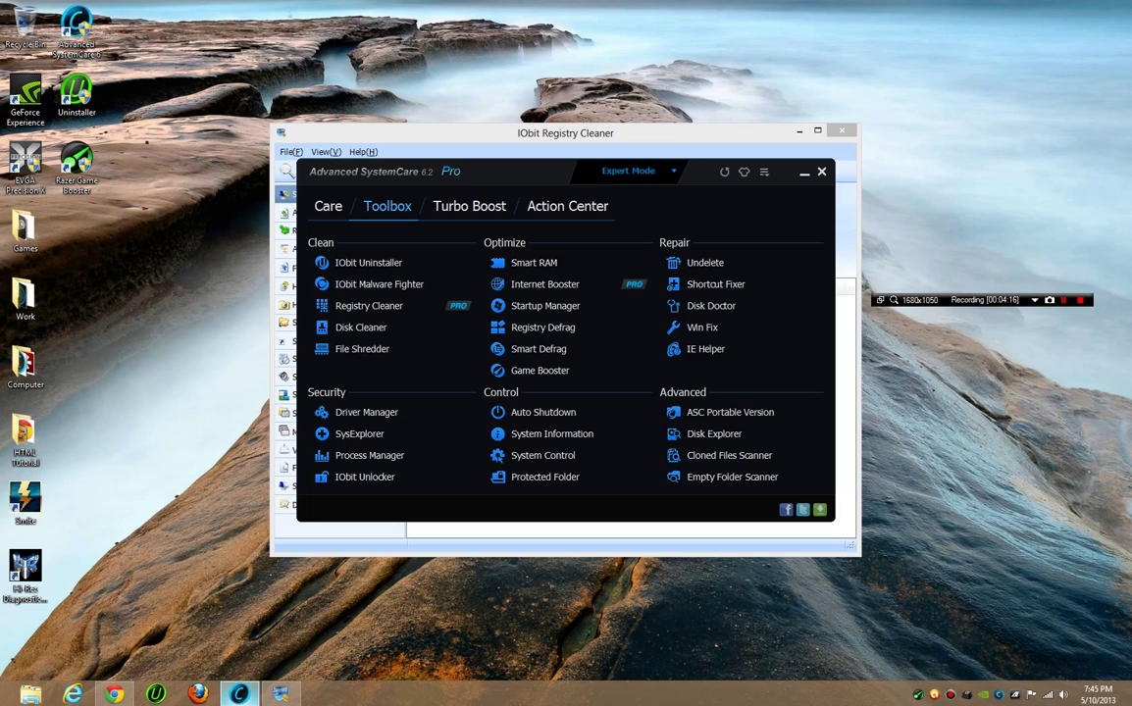
{"action": "left_click", "coordinate": [637, 171]}
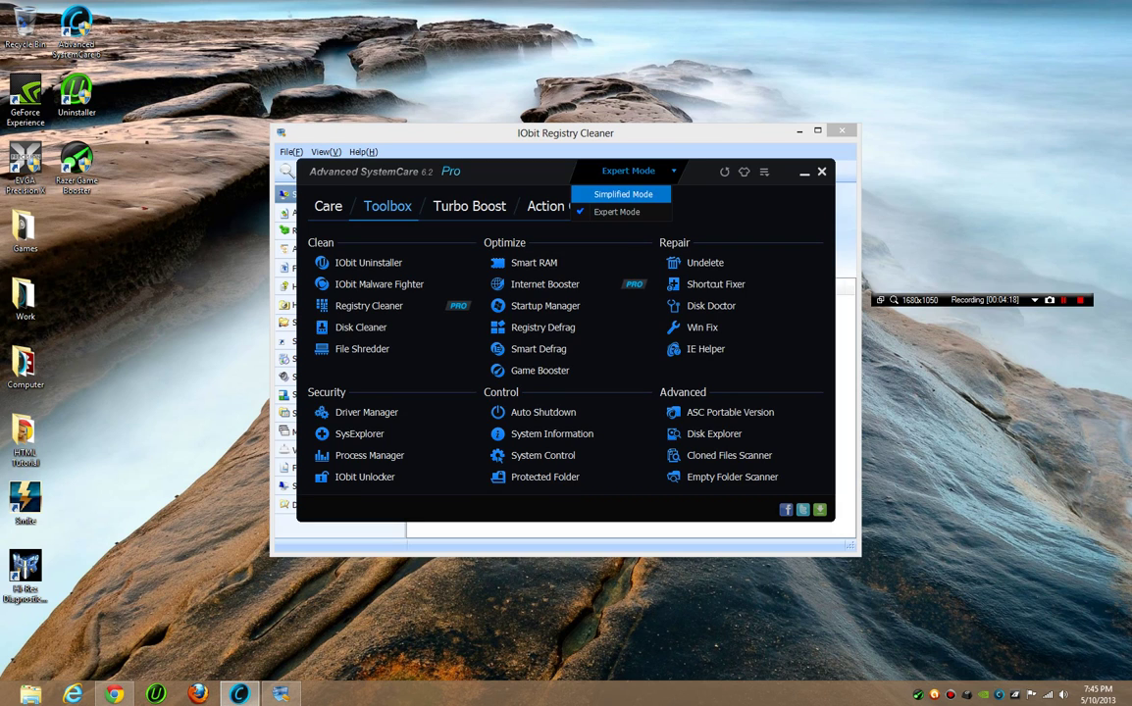
{"action": "left_click", "coordinate": [624, 193]}
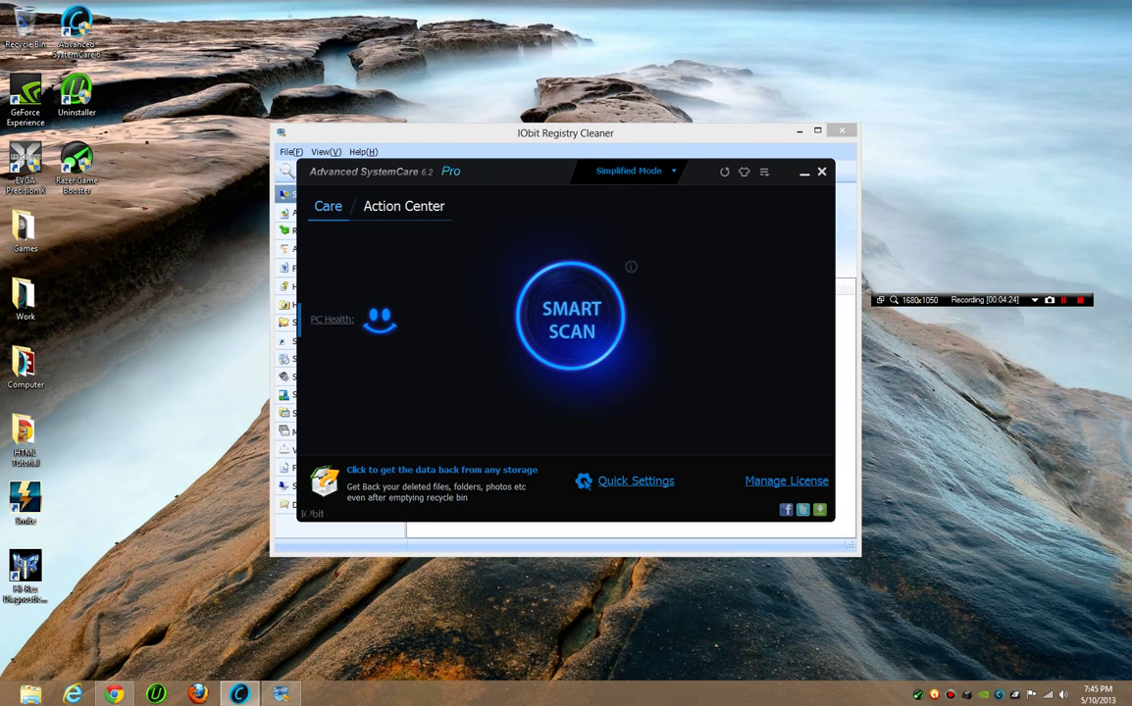
- Review the PC Health report and close it, and look over the Action Center and Care pages of Simplified Mode
{"action": "left_click", "coordinate": [332, 320]}
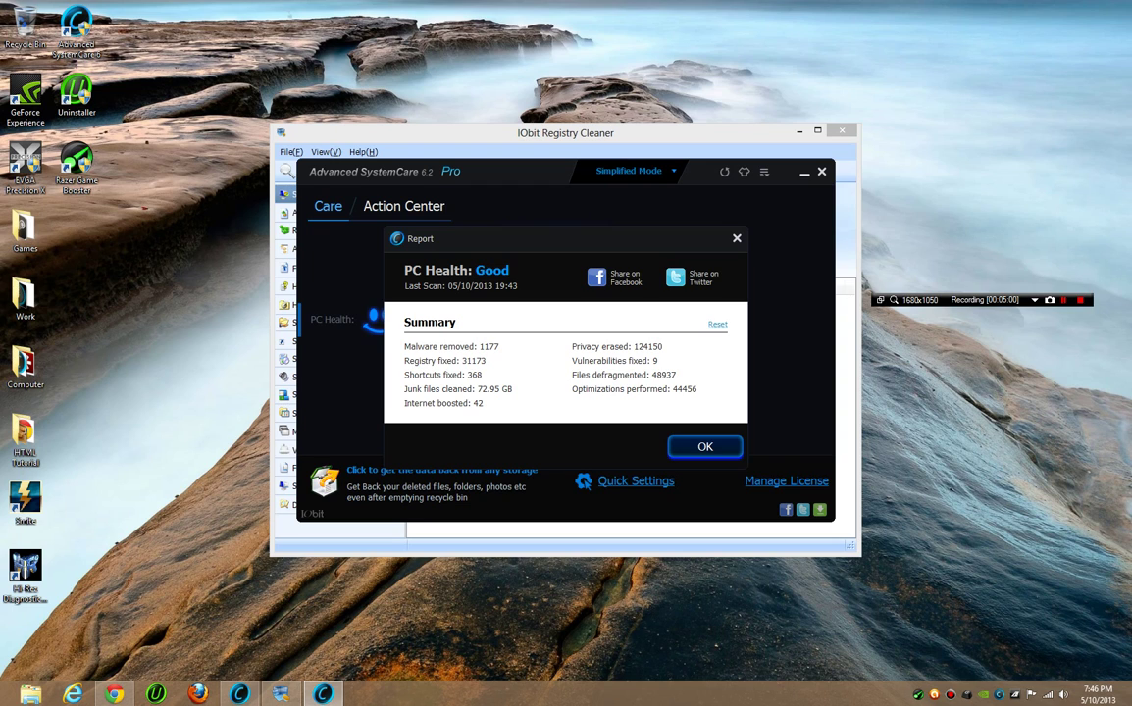
{"action": "left_click", "coordinate": [706, 448]}
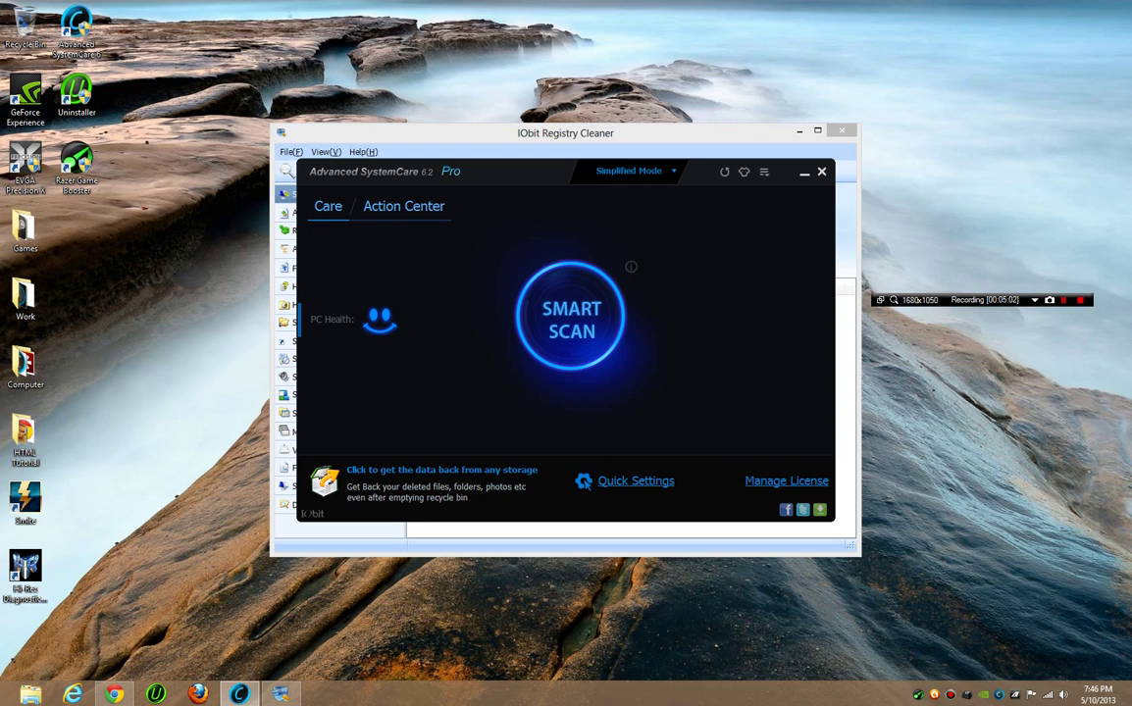
{"action": "left_click", "coordinate": [403, 206]}
{"action": "left_click", "coordinate": [328, 206]}
{"action": "mouse_move", "coordinate": [630, 267]}
- Return Advanced SystemCare to Expert Mode and check for program updates
{"action": "left_click", "coordinate": [629, 203]}
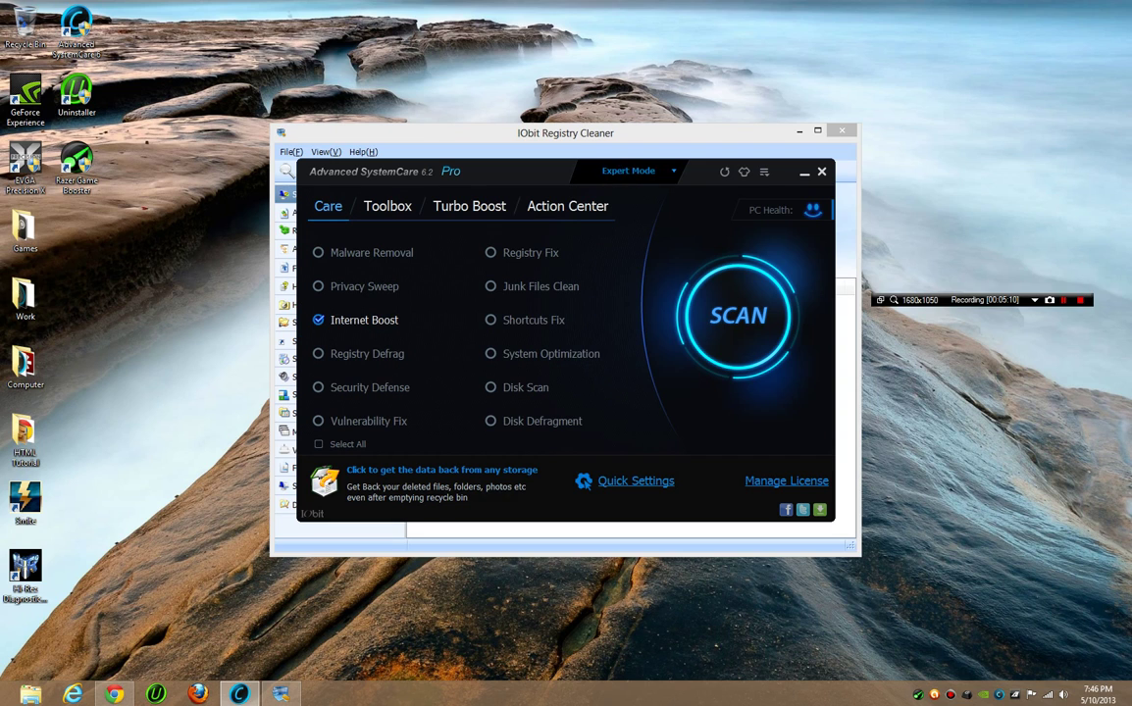
{"action": "left_click", "coordinate": [764, 172]}
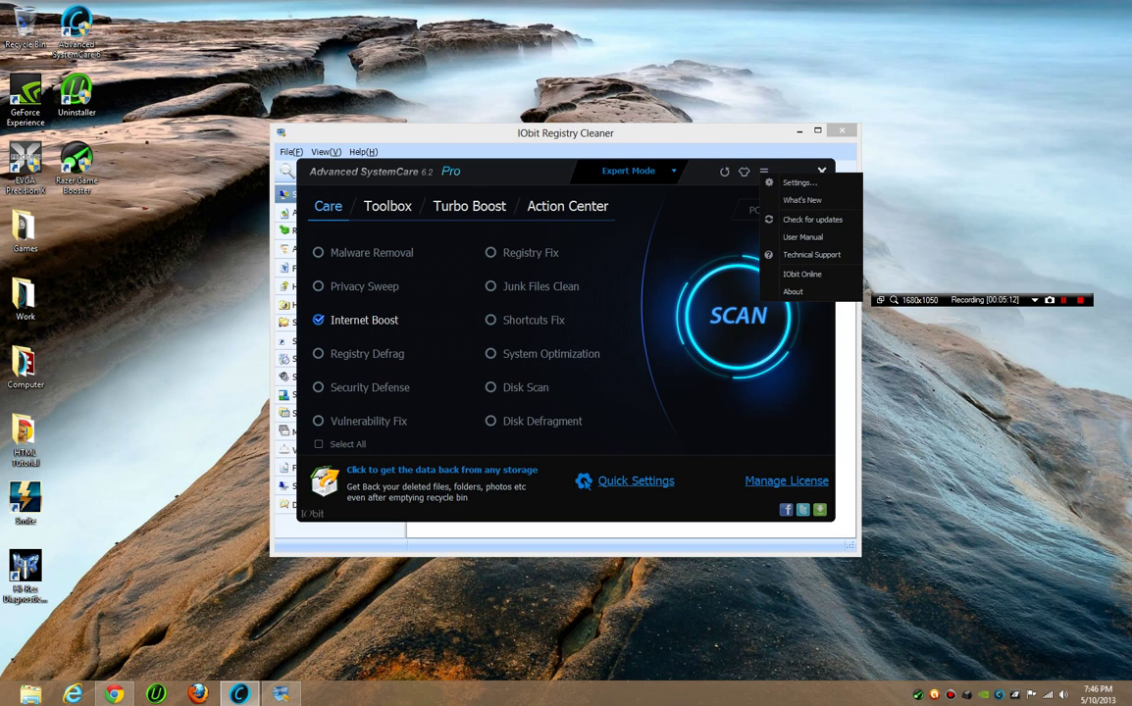
{"action": "left_click", "coordinate": [813, 219]}
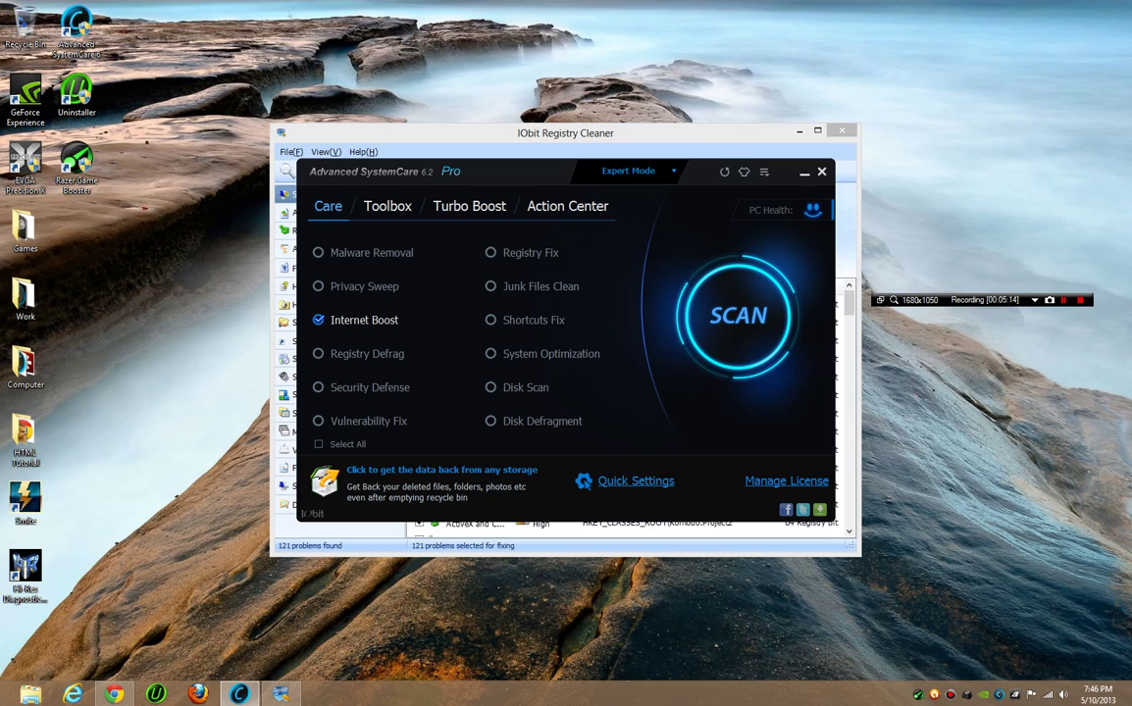
- Bring IObit Registry Cleaner to the front and start fixing all the selected registry problems
{"action": "left_click_drag", "start_coordinate": [565, 132], "coordinate": [529, 83]}
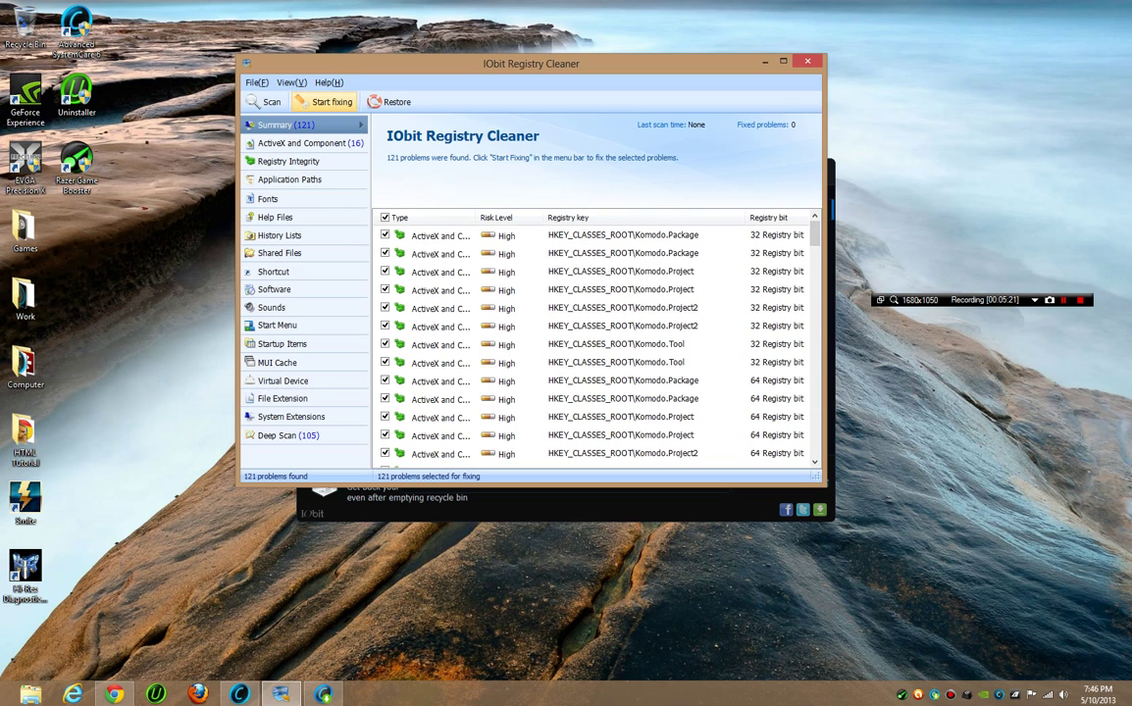
{"action": "left_click", "coordinate": [327, 101]}
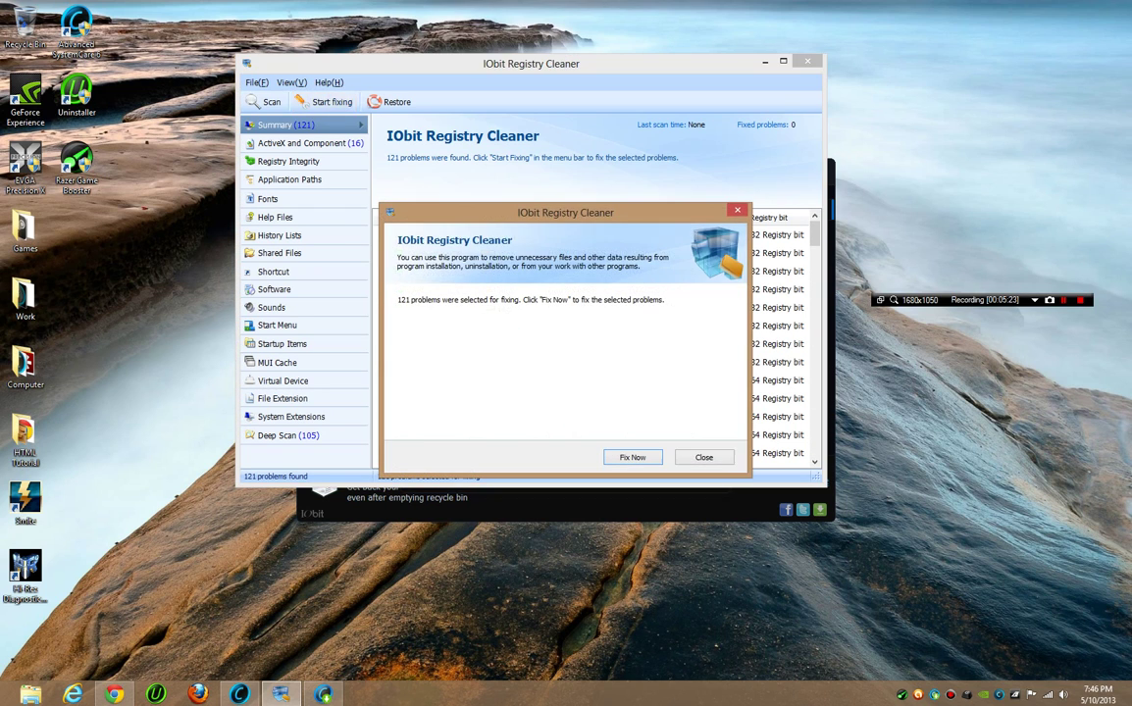
{"action": "left_click", "coordinate": [633, 457]}
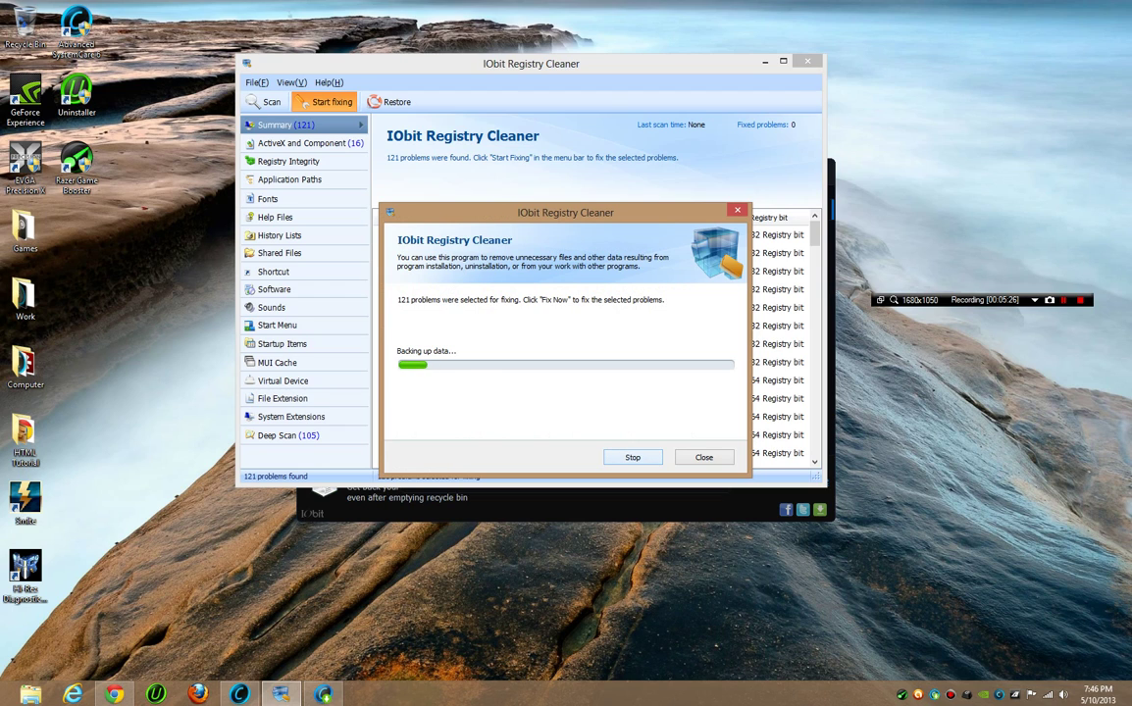